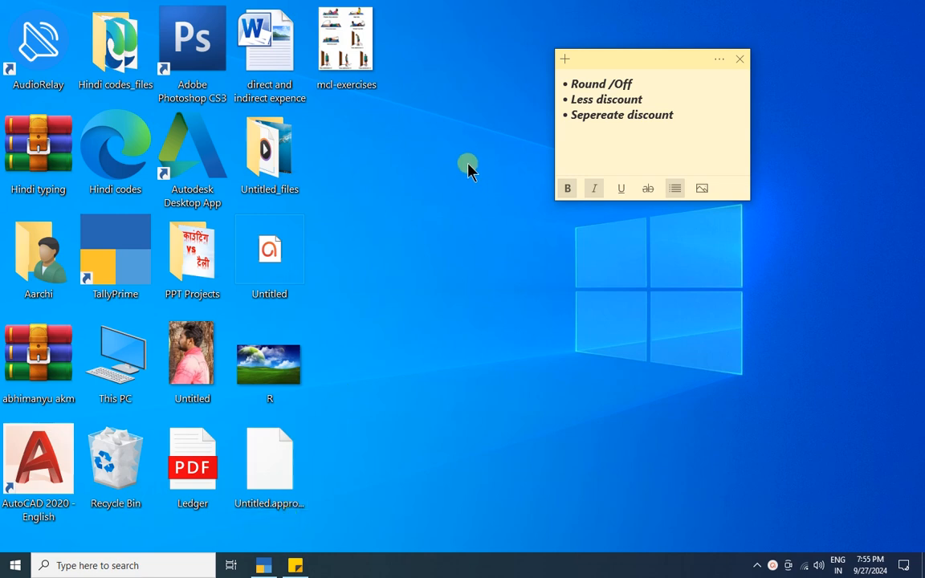
{"action": "left_click", "coordinate": [264, 565]}
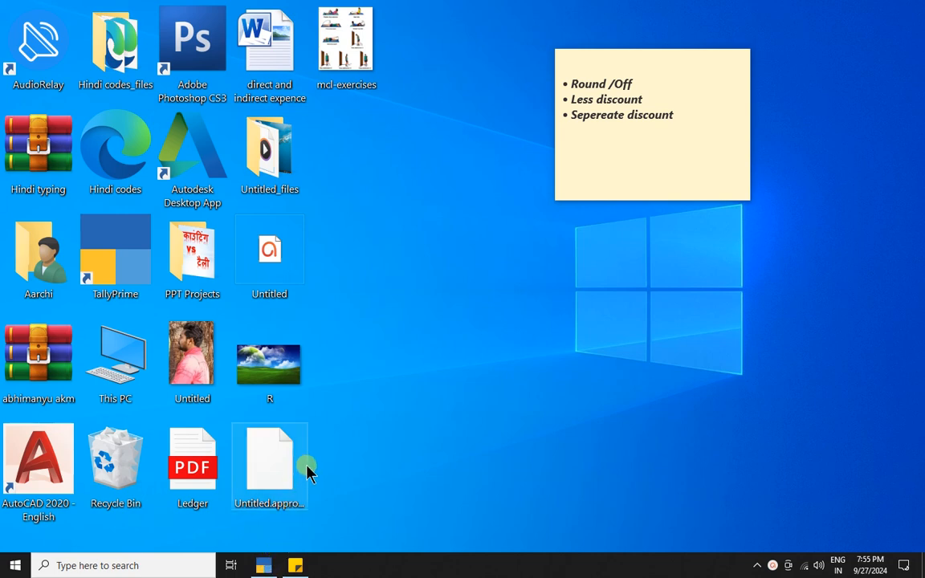
{"action": "right_click", "coordinate": [425, 167]}
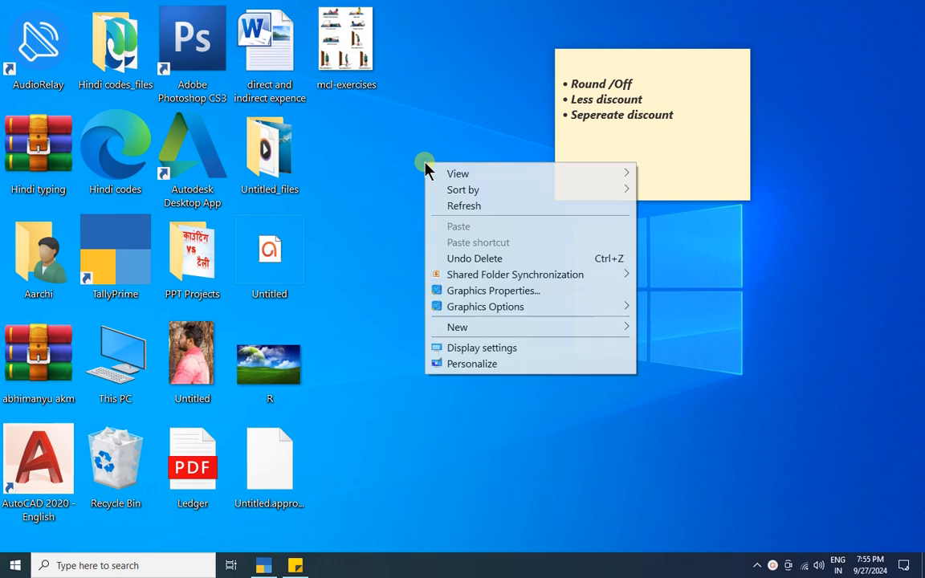
{"action": "left_click", "coordinate": [459, 206]}
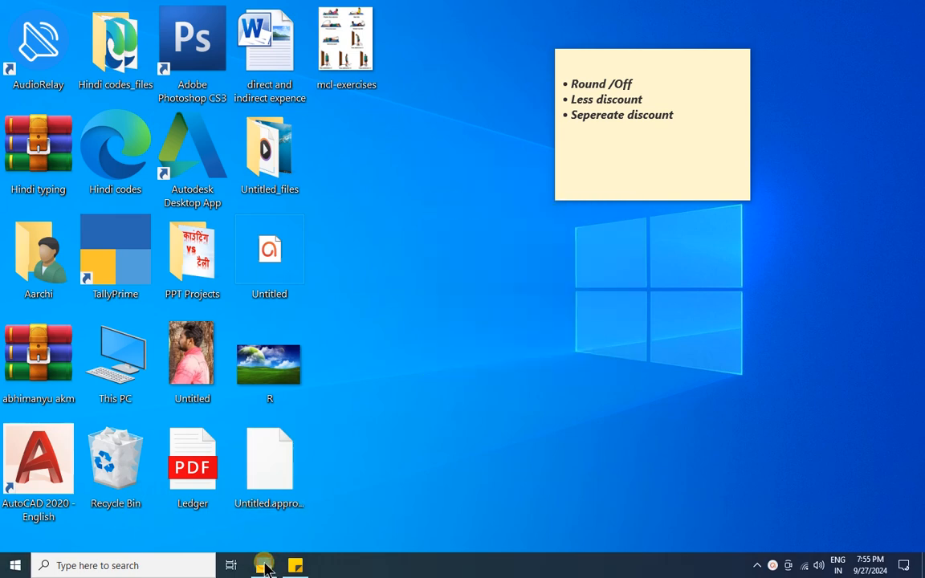
- Switch to TallyPrime and start a new sales voucher from the voucher entry screen
{"action": "key", "text": "alt+Tab"}
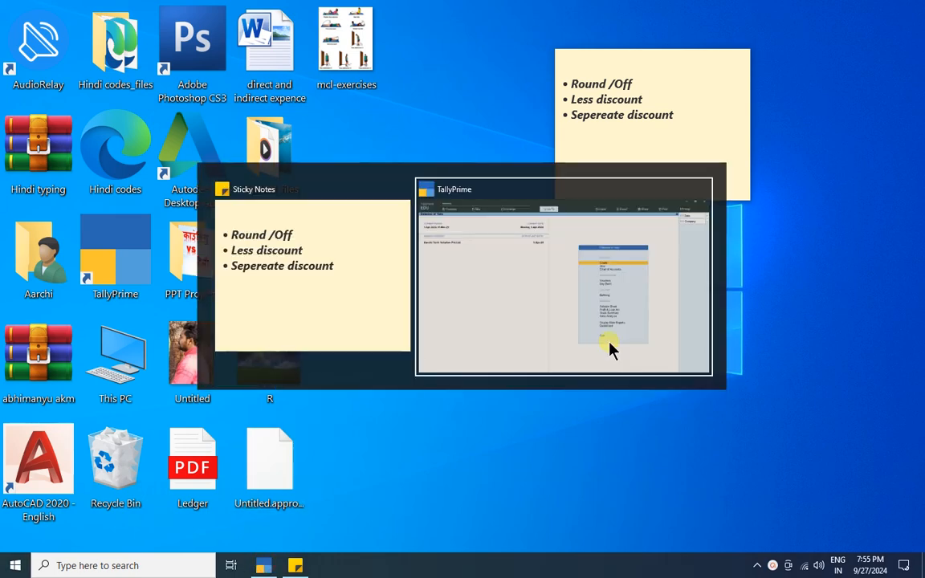
{"action": "left_click", "coordinate": [610, 351]}
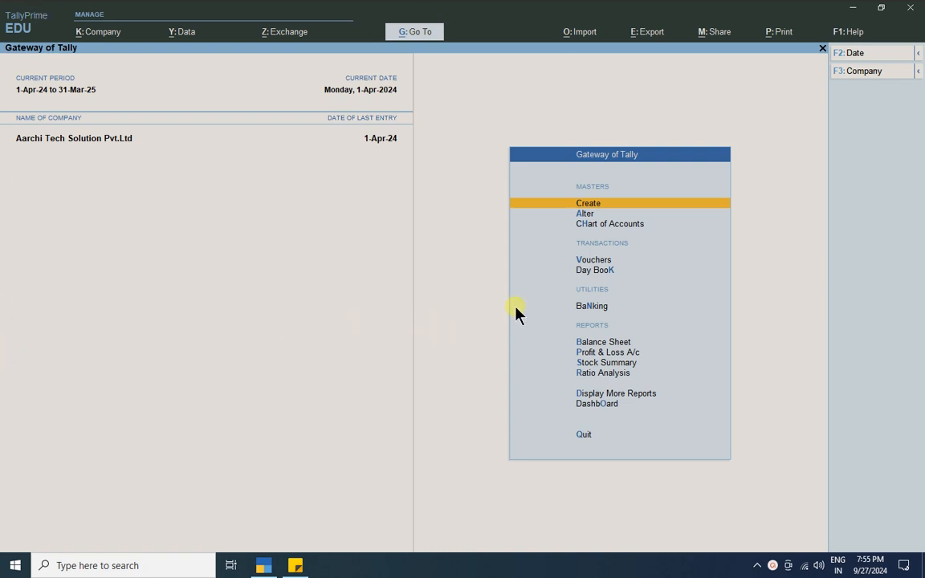
{"action": "left_click", "coordinate": [598, 261]}
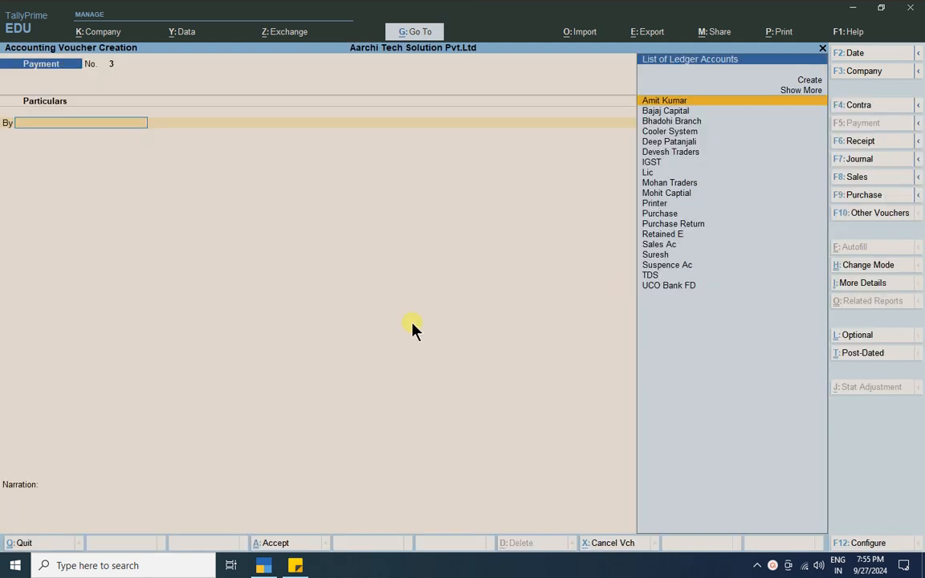
{"action": "key", "text": "F8"}
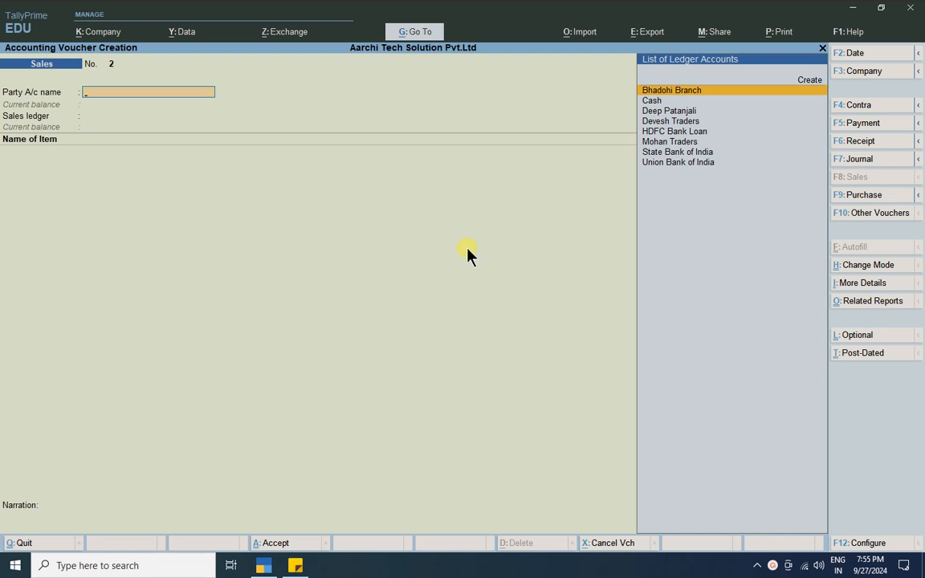
- Select the party ledger listed directly below Cash, accept its dispatch and party details unfilled, and choose Sales Ac as the sales ledger
{"action": "key", "text": "Down"}
{"action": "key", "text": "Down"}
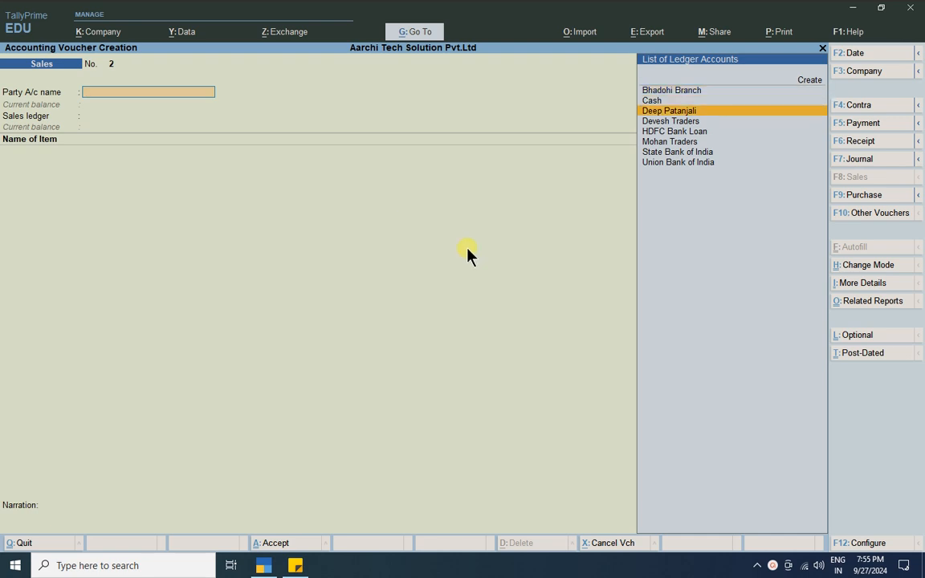
{"action": "key", "text": "Return"}
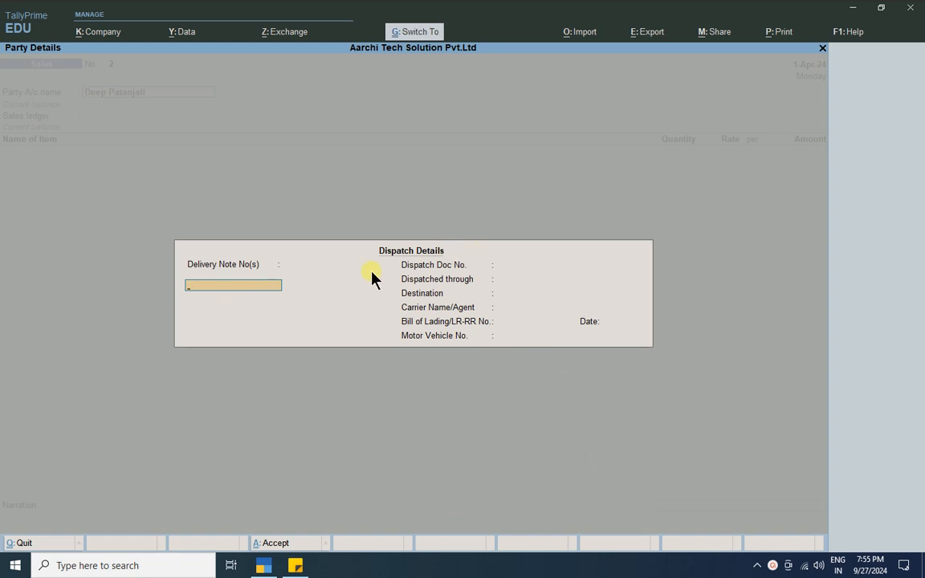
{"action": "key", "text": "ctrl+a"}
{"action": "key", "text": "ctrl+a"}
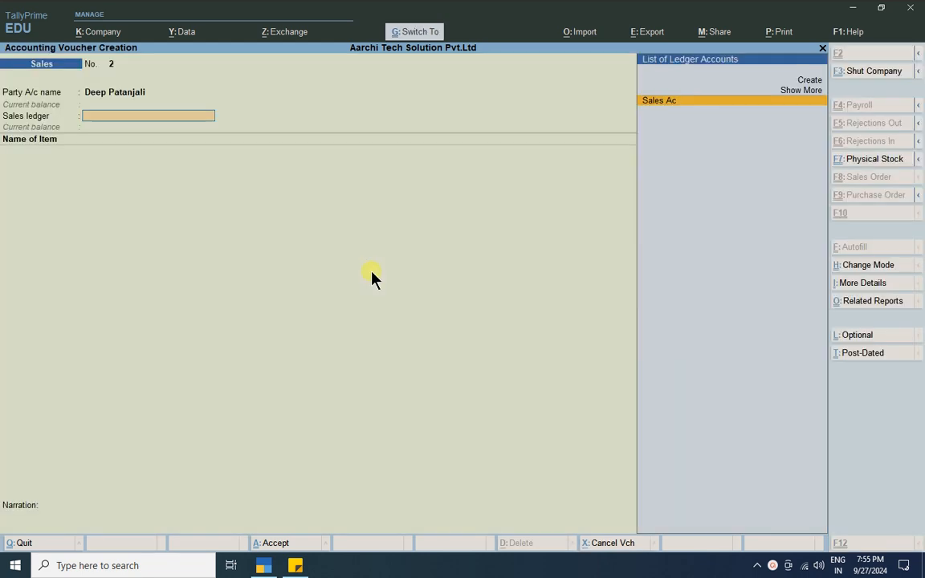
{"action": "key", "text": "Return"}
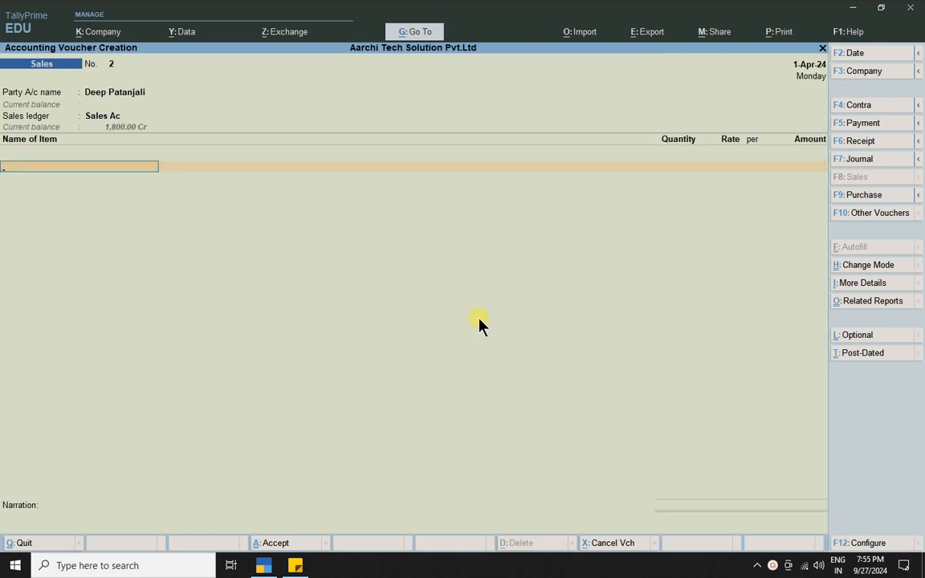
- Add the stock item Dell Usb Mouse and allocate a quantity of 4 ps from the Bhadohi location
{"action": "key", "text": "space"}
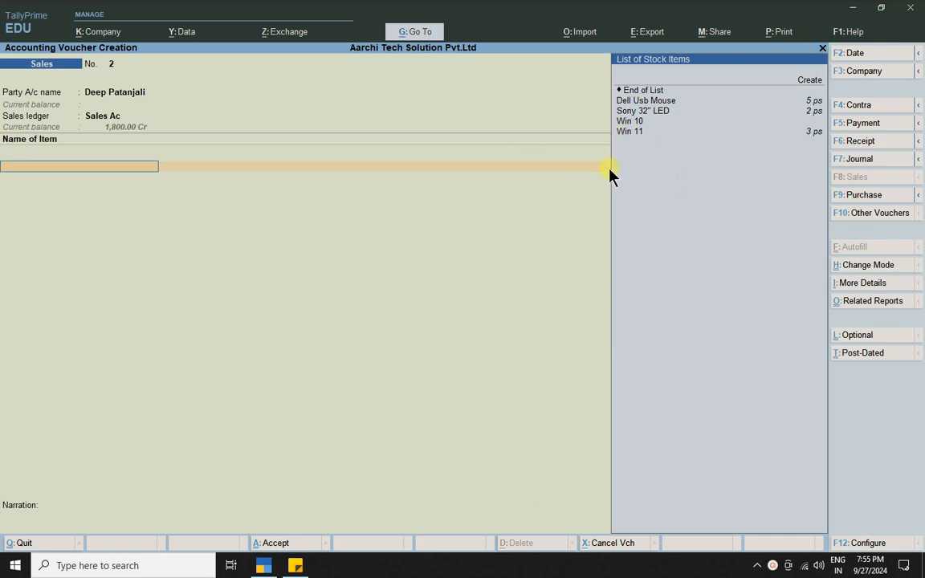
{"action": "left_click", "coordinate": [668, 102]}
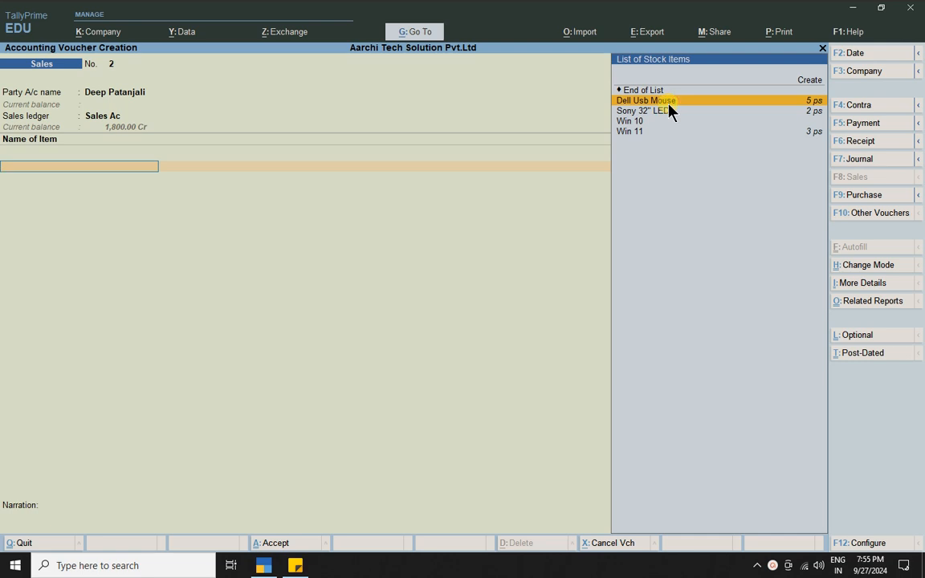
{"action": "left_click", "coordinate": [669, 105]}
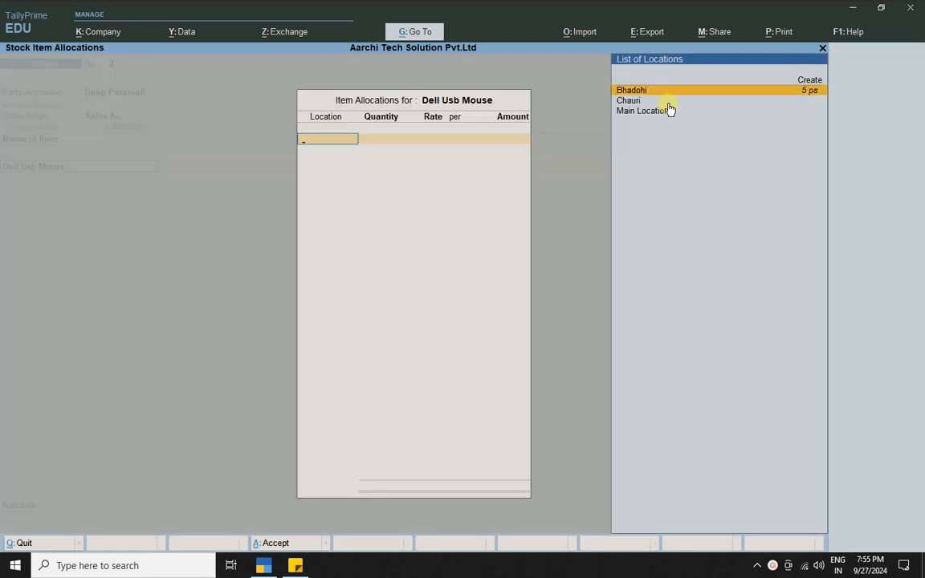
{"action": "key", "text": "Return"}
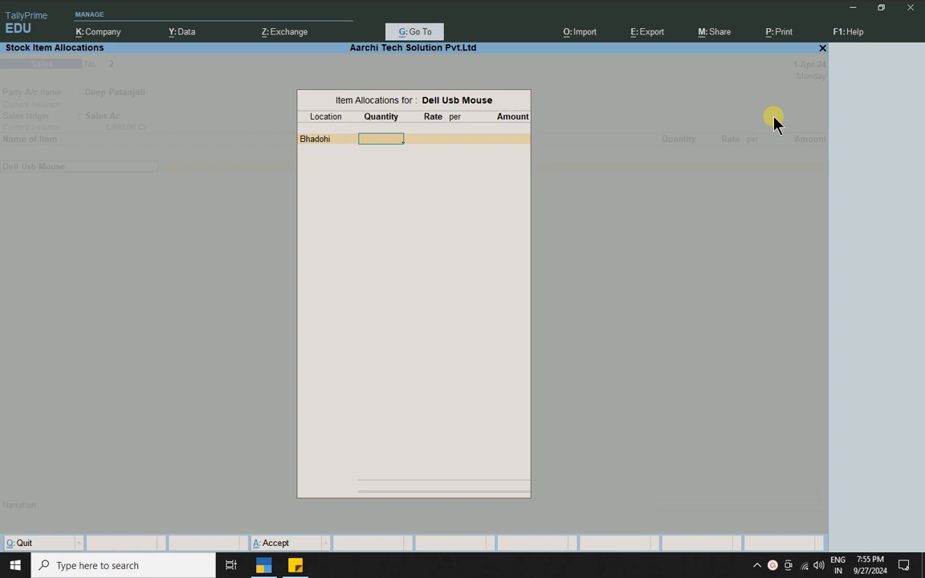
{"action": "type", "text": "4"}
{"action": "key", "text": "Return"}
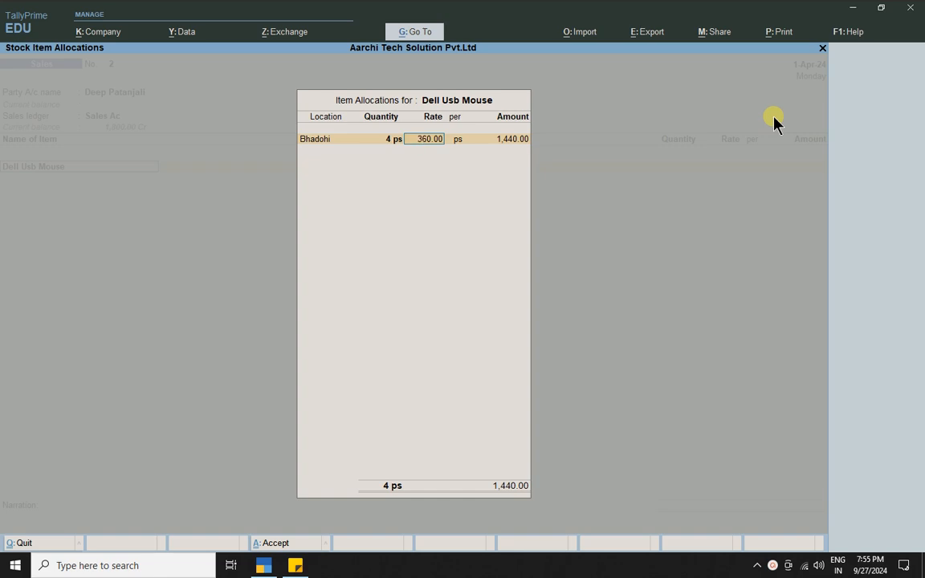
- Clear the Dell Usb Mouse's suggested rate, enter an amount of 1200.68 instead, and finish the item list
{"action": "key", "text": "BackSpace"}
{"action": "key", "text": "Return"}
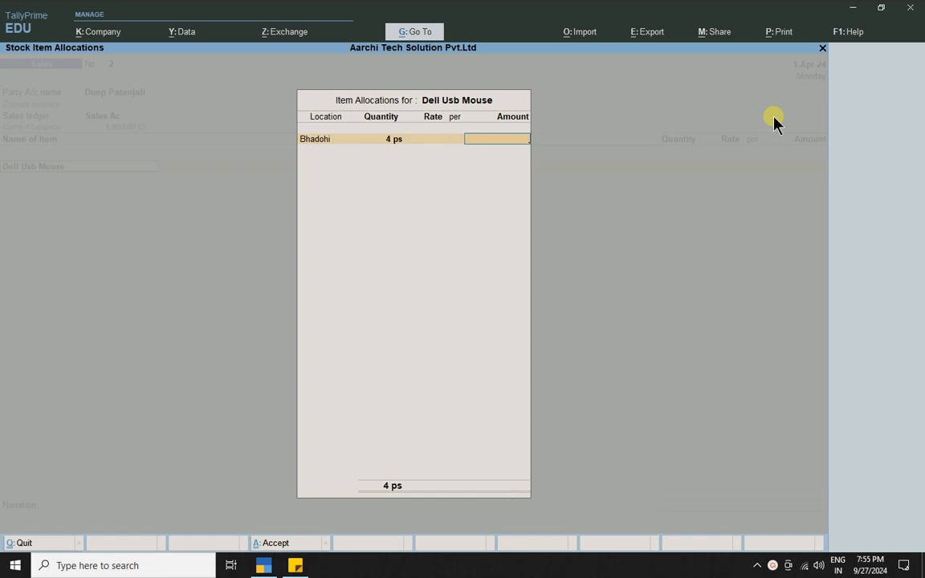
{"action": "type", "text": "1200.68"}
{"action": "key", "text": "Return"}
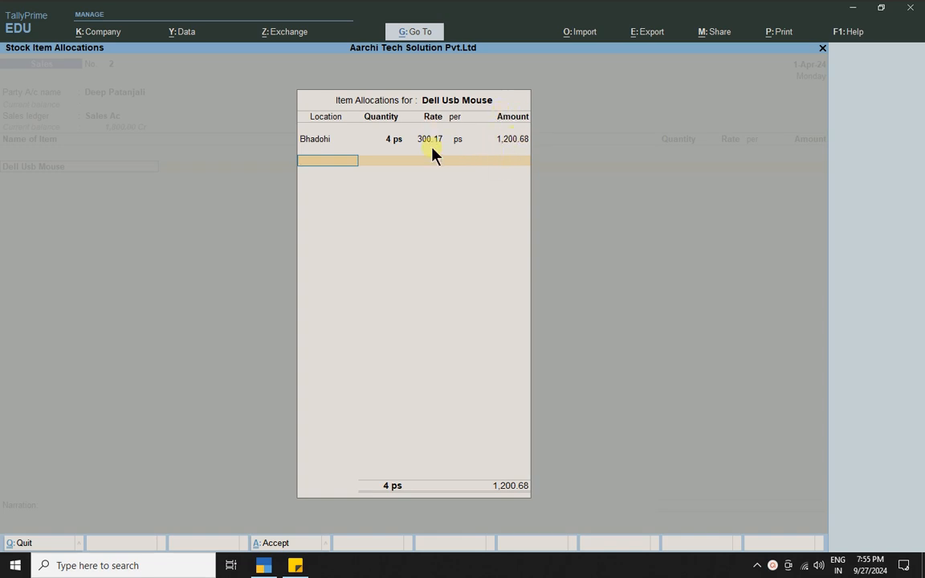
{"action": "key", "text": "Return"}
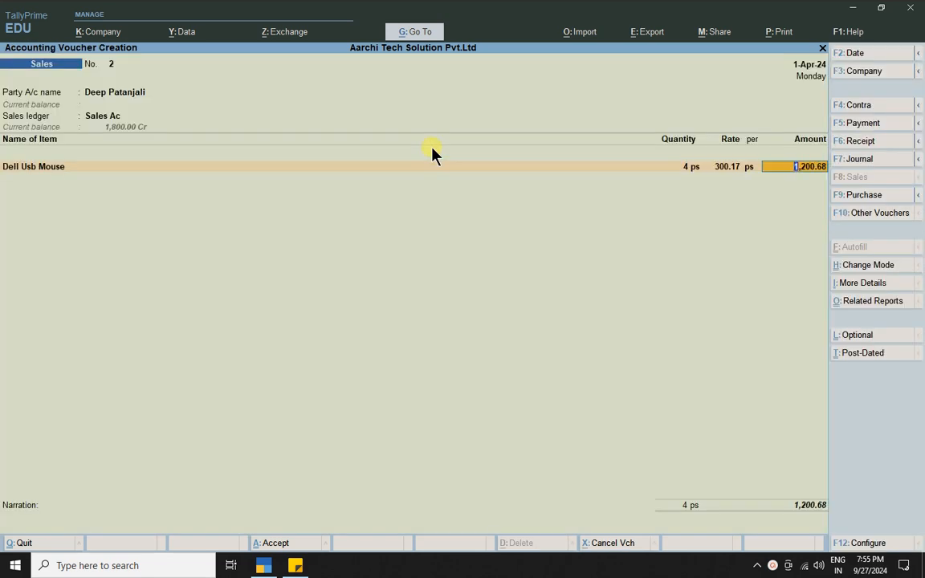
{"action": "key", "text": "Return"}
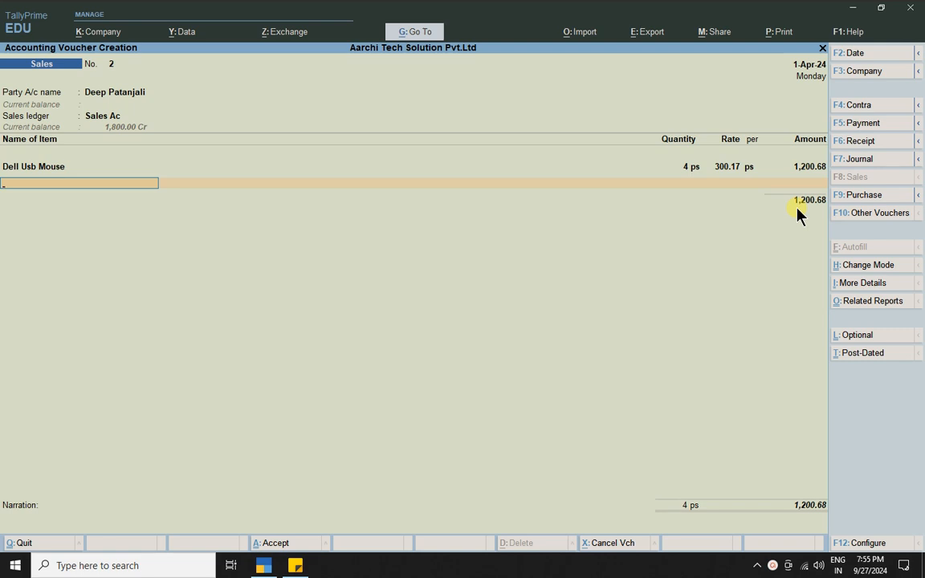
{"action": "key", "text": "Return"}
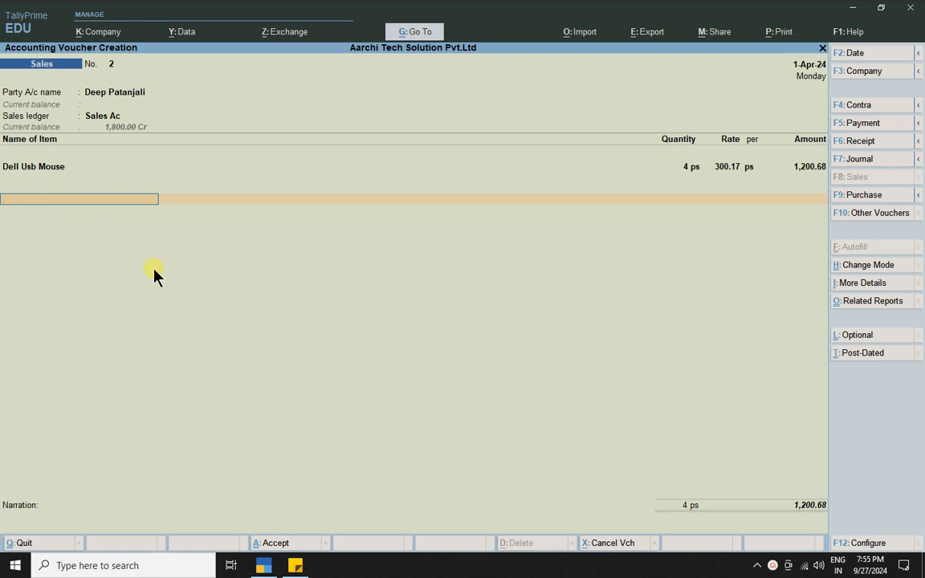
- Create a ledger named R/Off from within the voucher and place it under Indirect Expenses
{"action": "key", "text": "ctrl"}
{"action": "key", "text": "alt+c"}
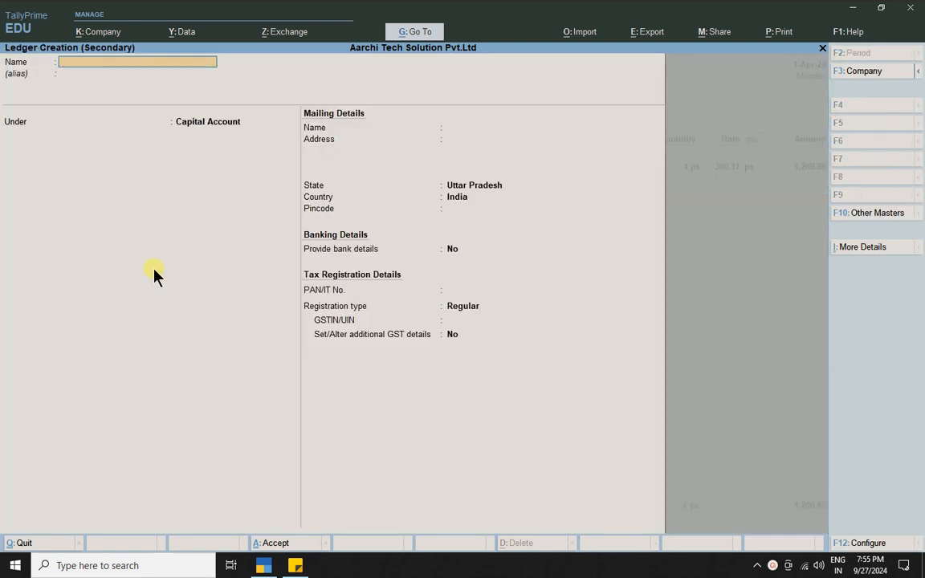
{"action": "type", "text": "R/Off"}
{"action": "key", "text": "Return"}
{"action": "key", "text": "Return"}
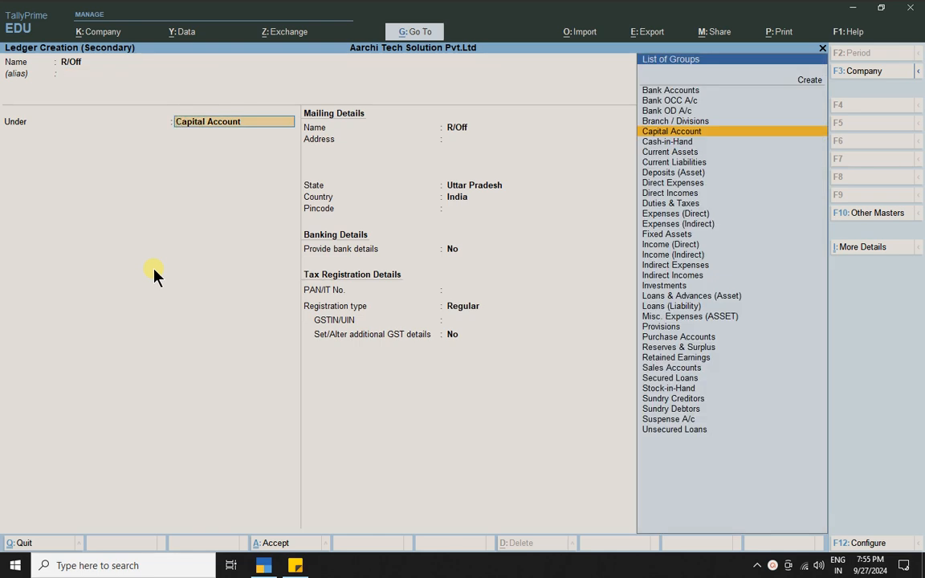
{"action": "type", "text": "in"}
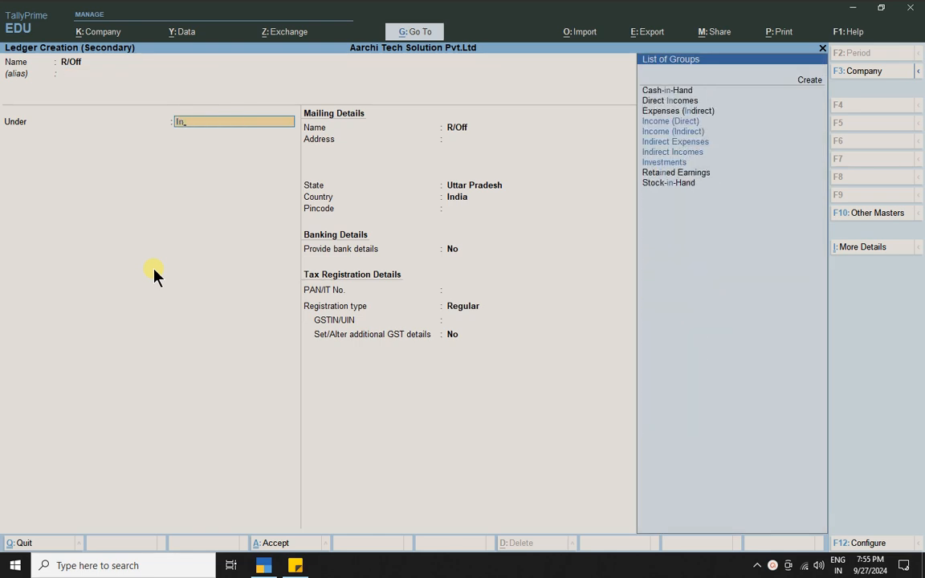
{"action": "left_click", "coordinate": [686, 145]}
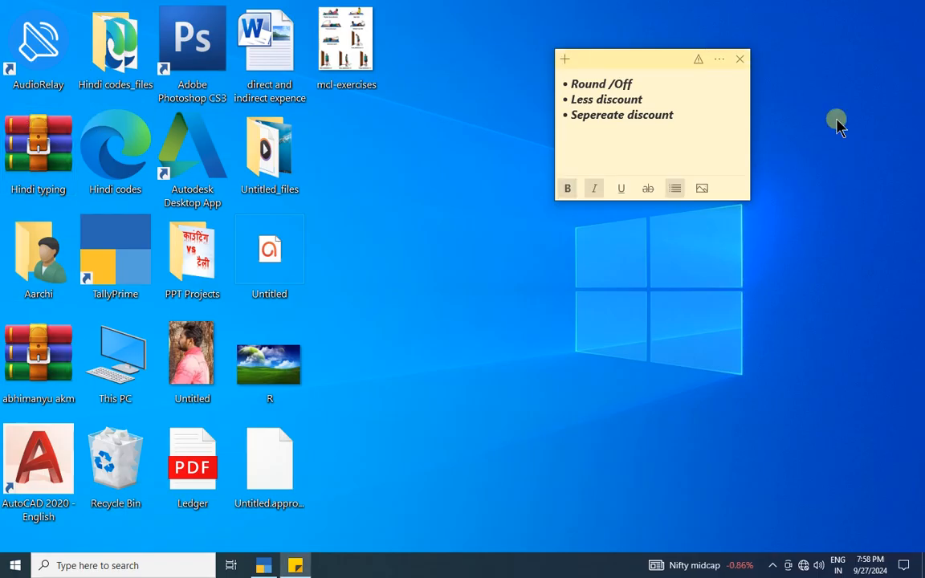
- Return to TallyPrime, set the R/Off ledger's type to Invoice Rounding with Normal Rounding, and save the ledger
{"action": "left_click", "coordinate": [263, 566]}
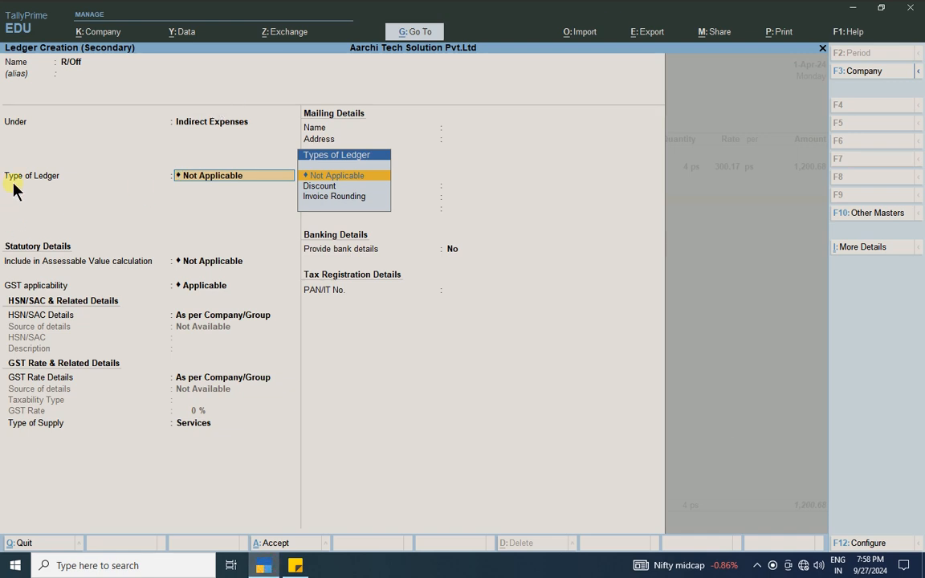
{"action": "left_click", "coordinate": [338, 201]}
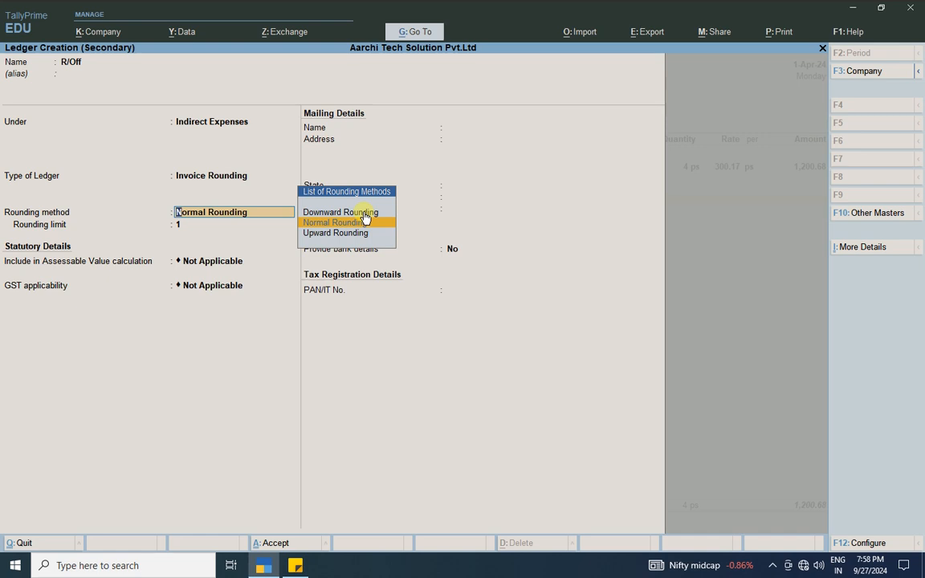
{"action": "left_click", "coordinate": [324, 225]}
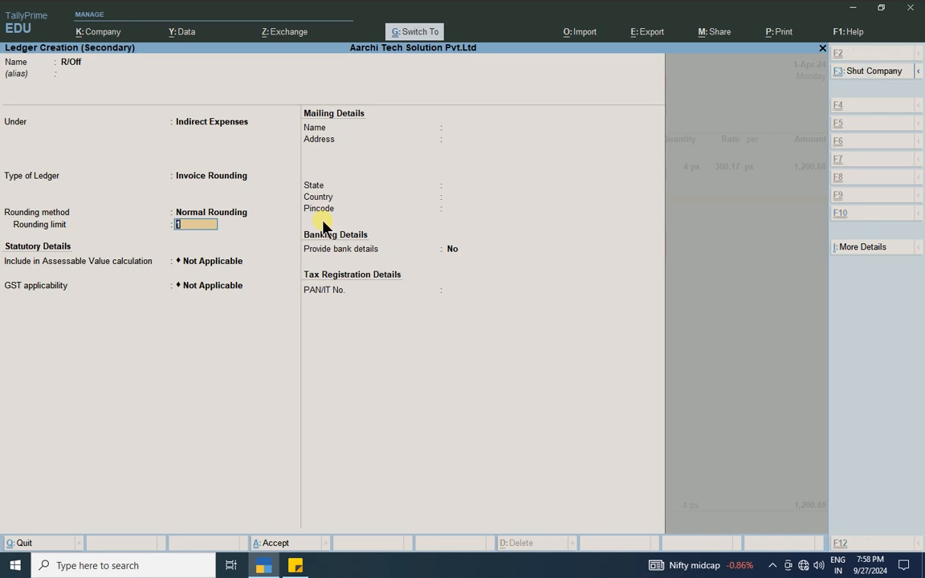
{"action": "key", "text": "ctrl+a"}
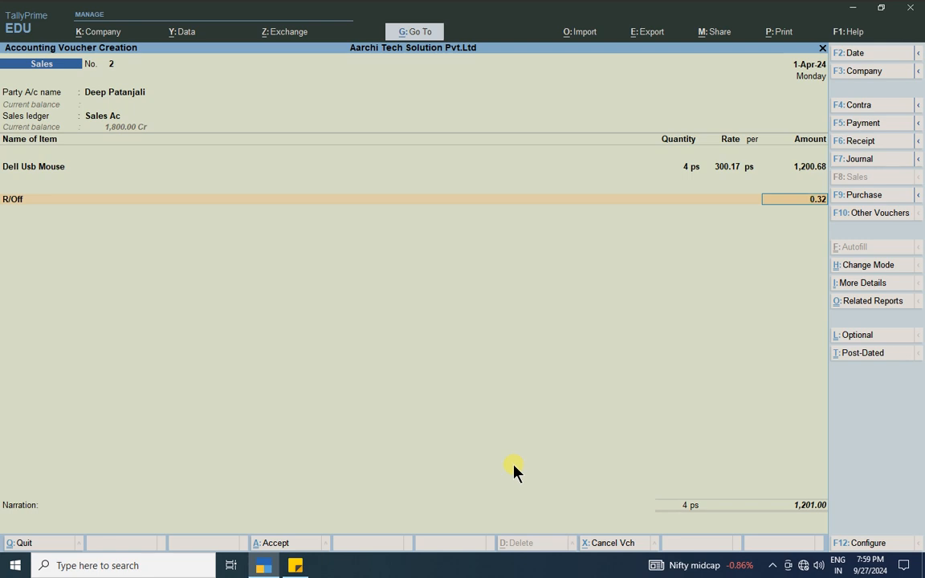
- Accept the R/Off line in the sales voucher, leave the narration blank, and save the voucher
{"action": "key", "text": "Return"}
{"action": "key", "text": "Return"}
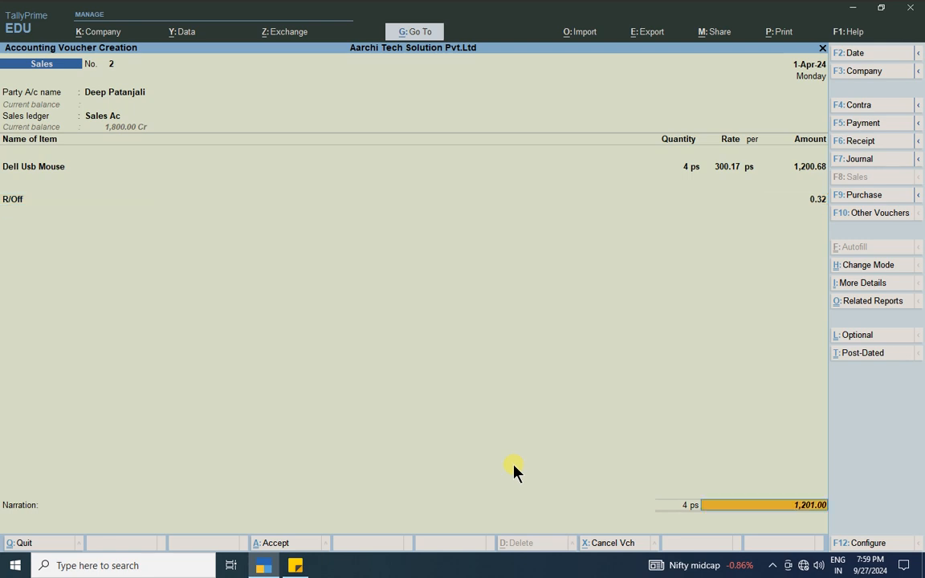
{"action": "key", "text": "Return"}
{"action": "key", "text": "Return"}
{"action": "key", "text": "Return"}
{"action": "key", "text": "Return"}
{"action": "key", "text": "Return"}
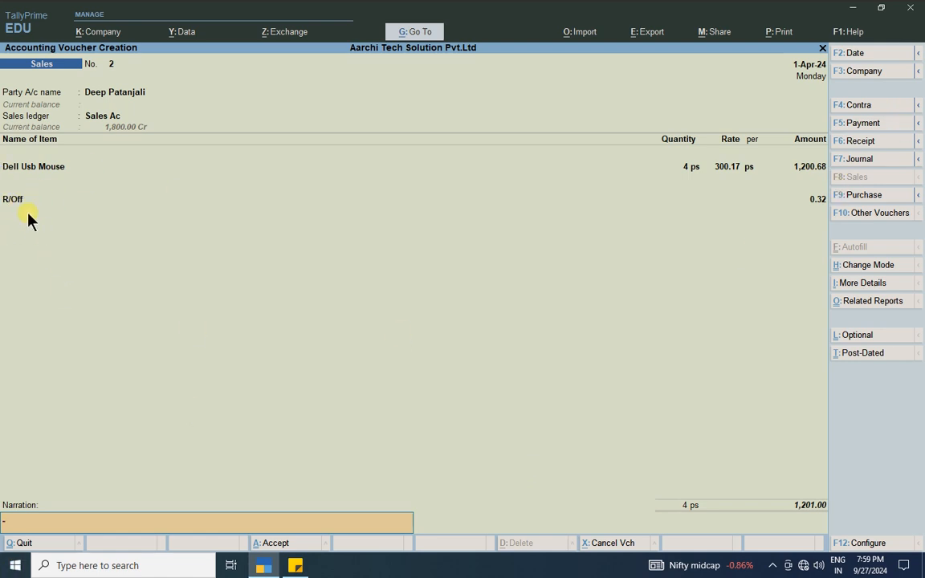
{"action": "key", "text": "Return"}
{"action": "key", "text": "Return"}
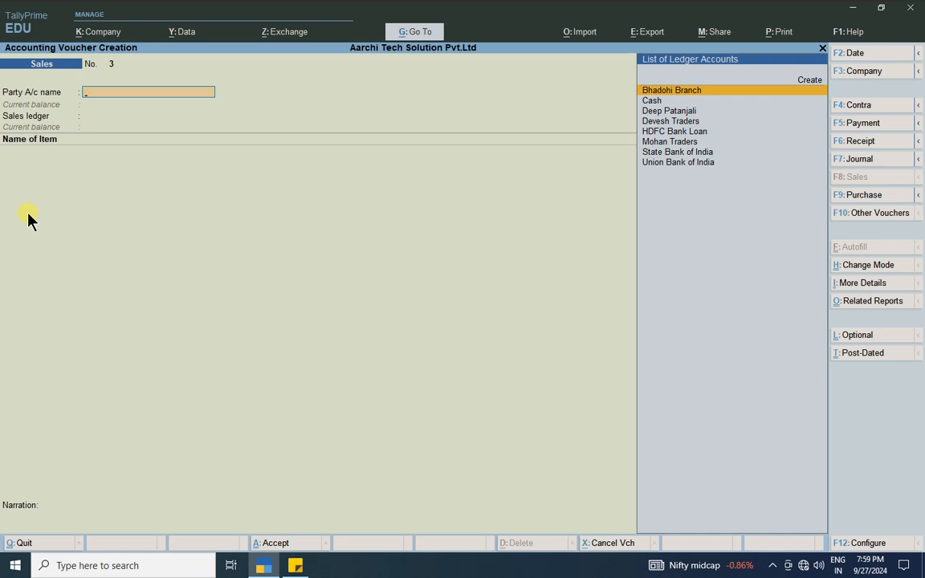
- Start a purchase voucher with Devesh Traders as party and Purchase as the ledger, leaving the supplier invoice and receipt details blank
{"action": "key", "text": "F9"}
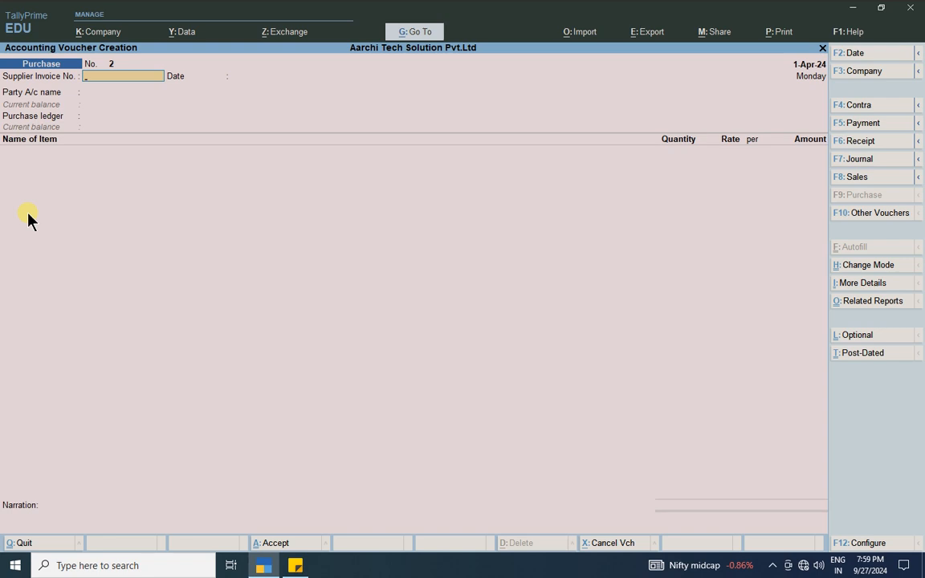
{"action": "key", "text": "Return"}
{"action": "key", "text": "Return"}
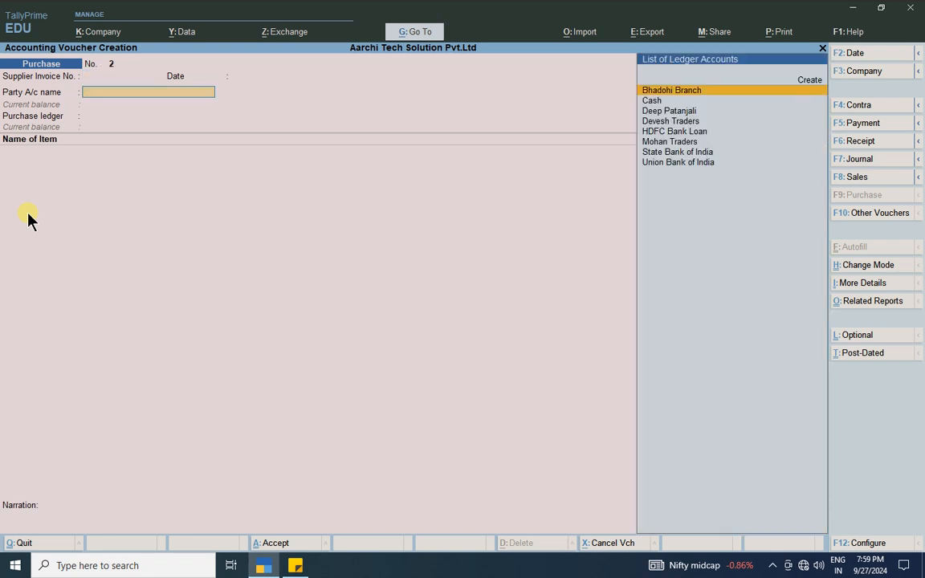
{"action": "key", "text": "Down"}
{"action": "key", "text": "Down"}
{"action": "key", "text": "Down"}
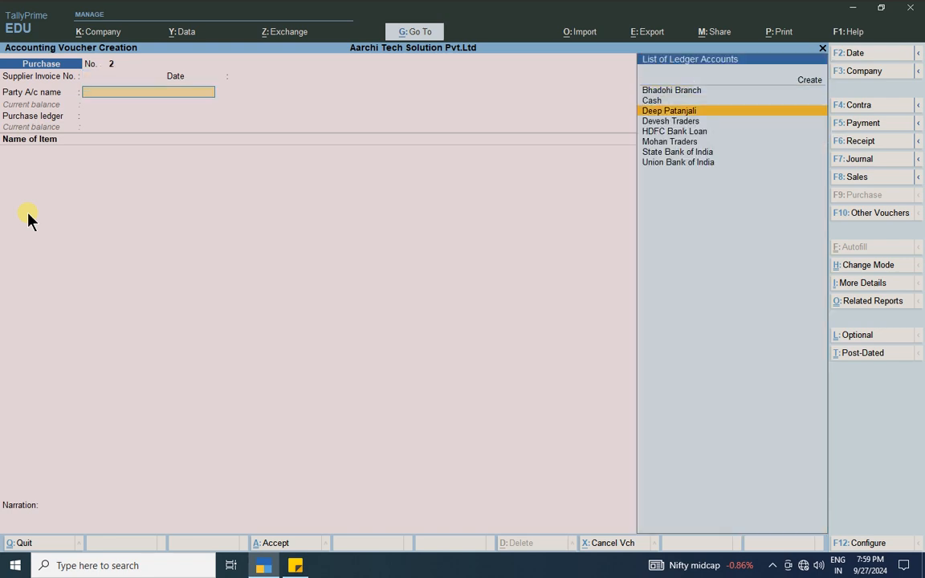
{"action": "key", "text": "Return"}
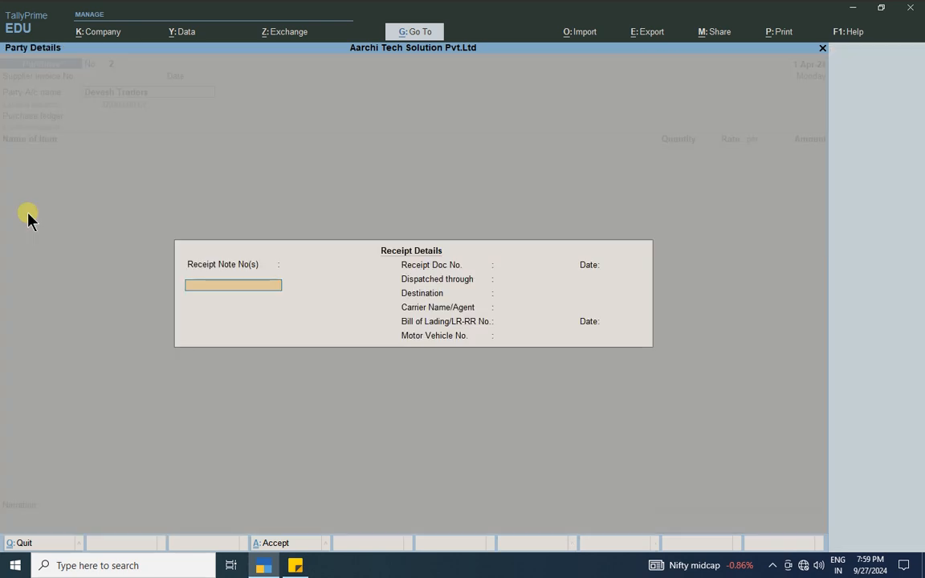
{"action": "key", "text": "Return"}
{"action": "key", "text": "Return"}
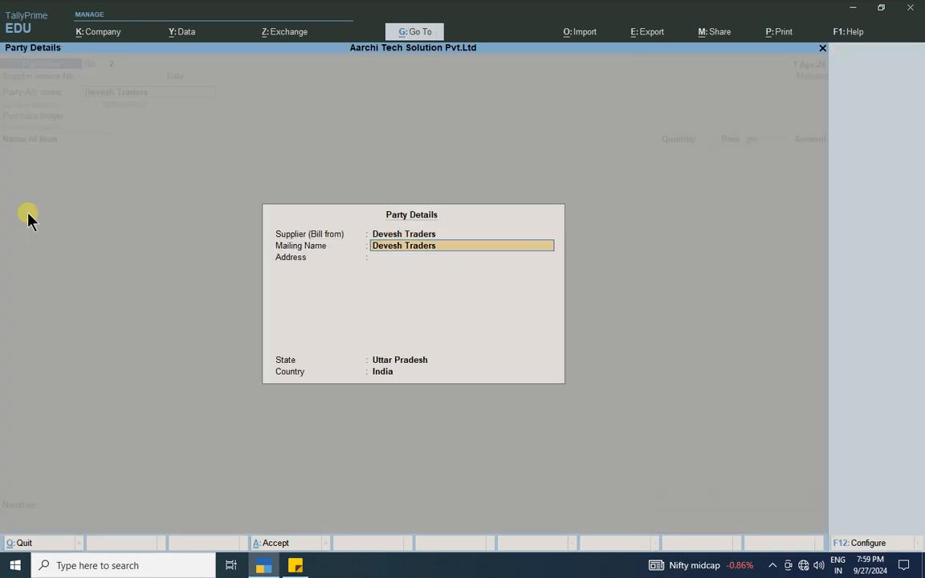
{"action": "key", "text": "ctrl+a"}
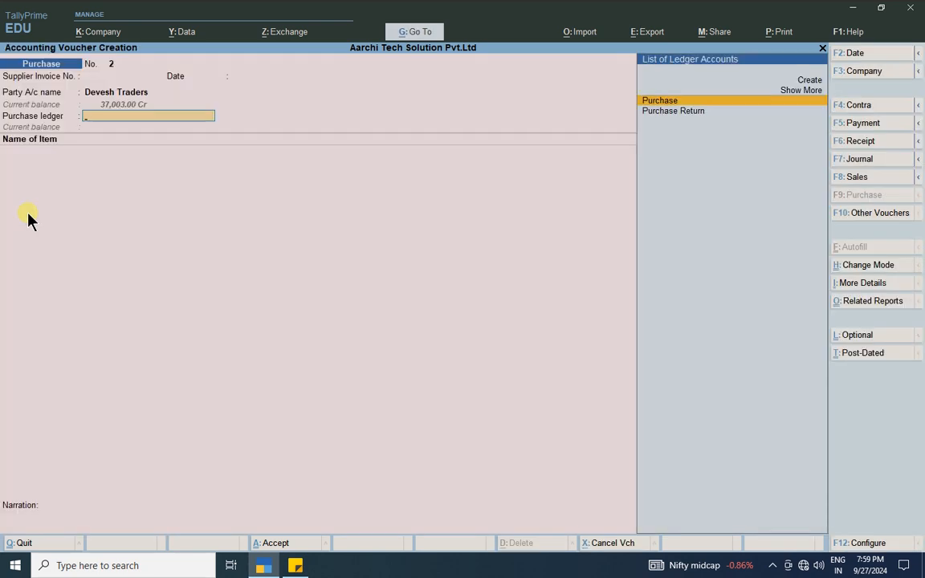
{"action": "key", "text": "Return"}
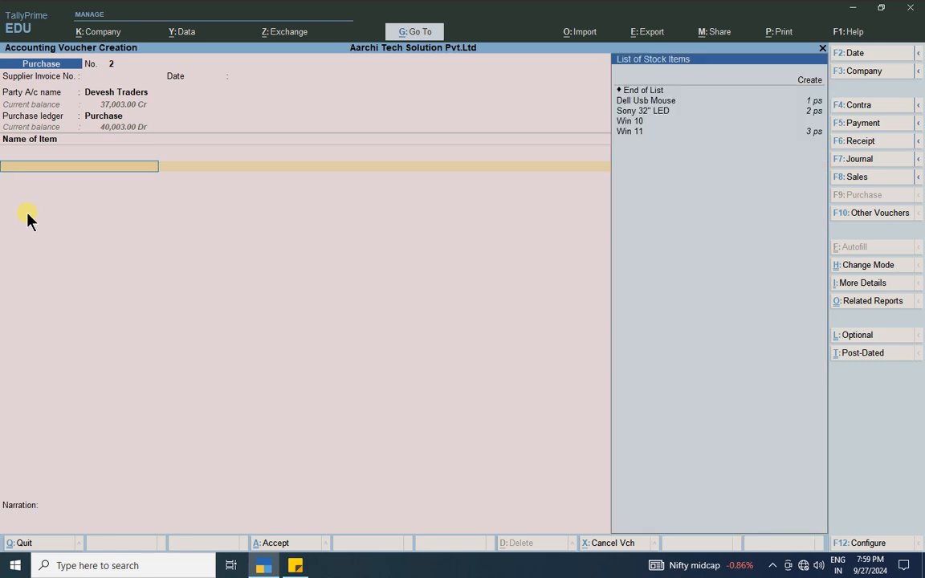
- Add the Sony 32" LED stock item from the Bhadohi location with a quantity of 2 ps at a rate of 14,000
{"action": "key", "text": "Down"}
{"action": "key", "text": "Down"}
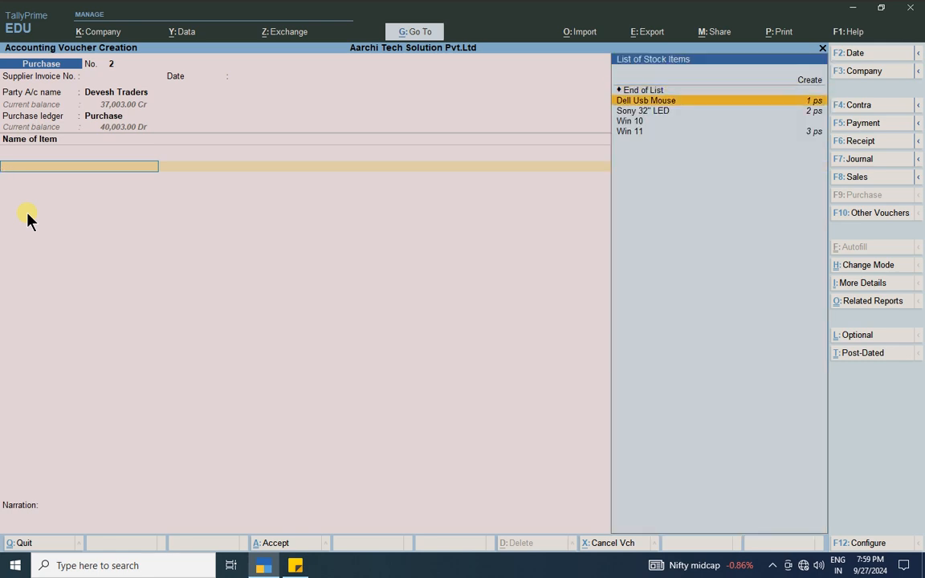
{"action": "key", "text": "Return"}
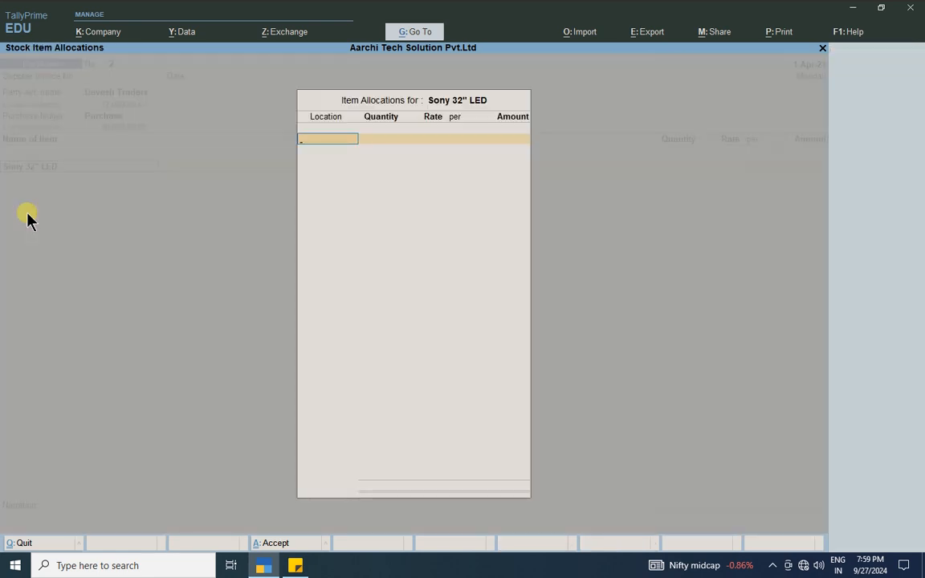
{"action": "key", "text": "Down"}
{"action": "key", "text": "Return"}
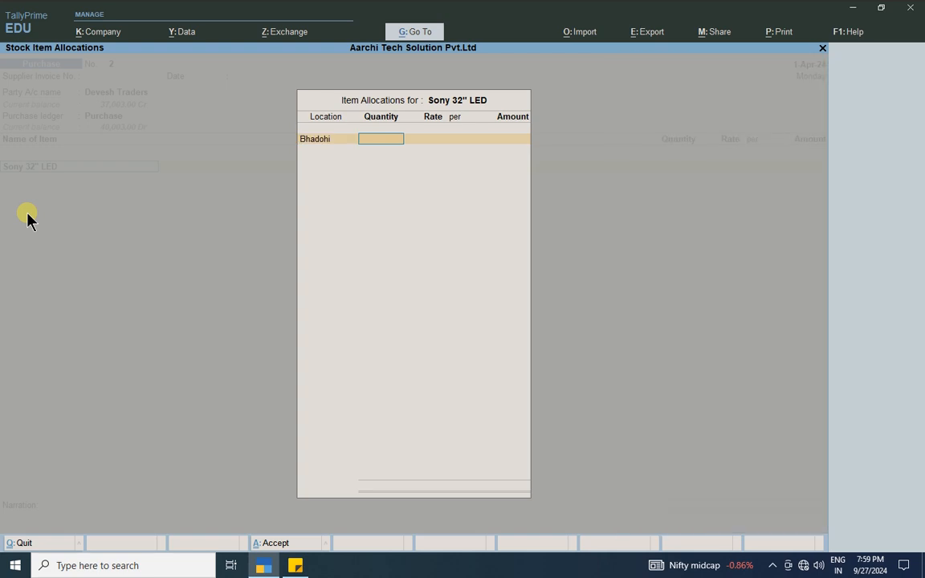
{"action": "type", "text": "2"}
{"action": "key", "text": "Return"}
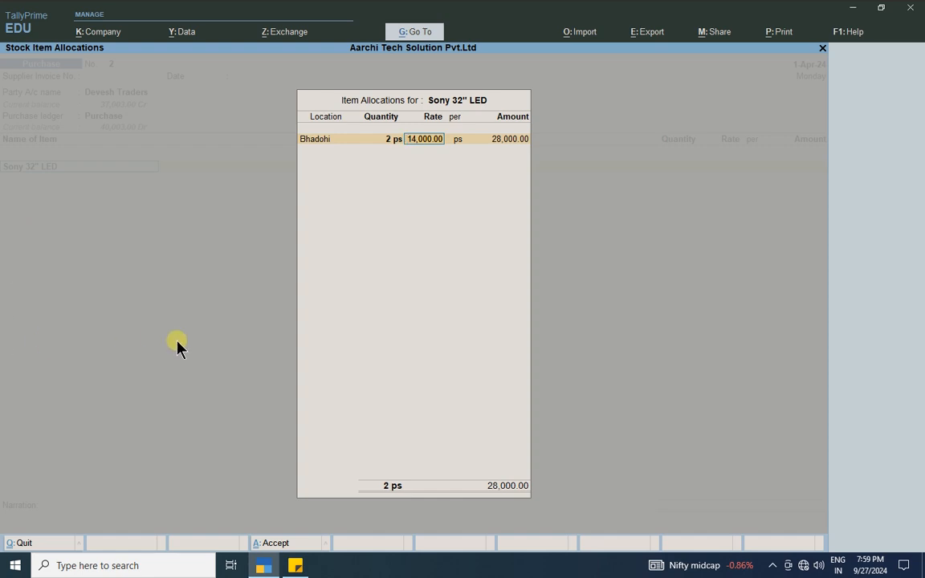
{"action": "key", "text": "Return"}
{"action": "key", "text": "Return"}
{"action": "key", "text": "Return"}
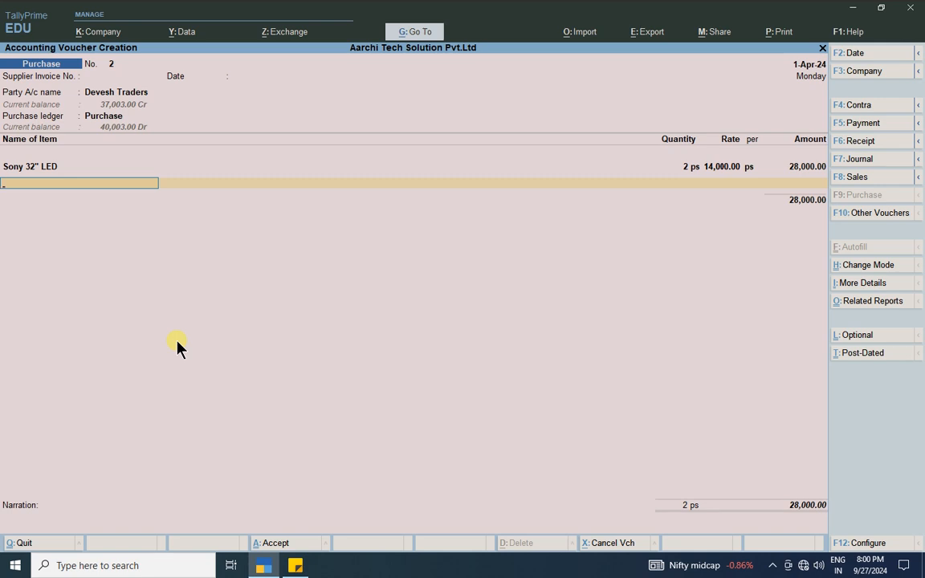
- Finish the item list and create a ledger named Discount under Indirect Expenses, with its ledger type left as Not Applicable
{"action": "key", "text": "Return"}
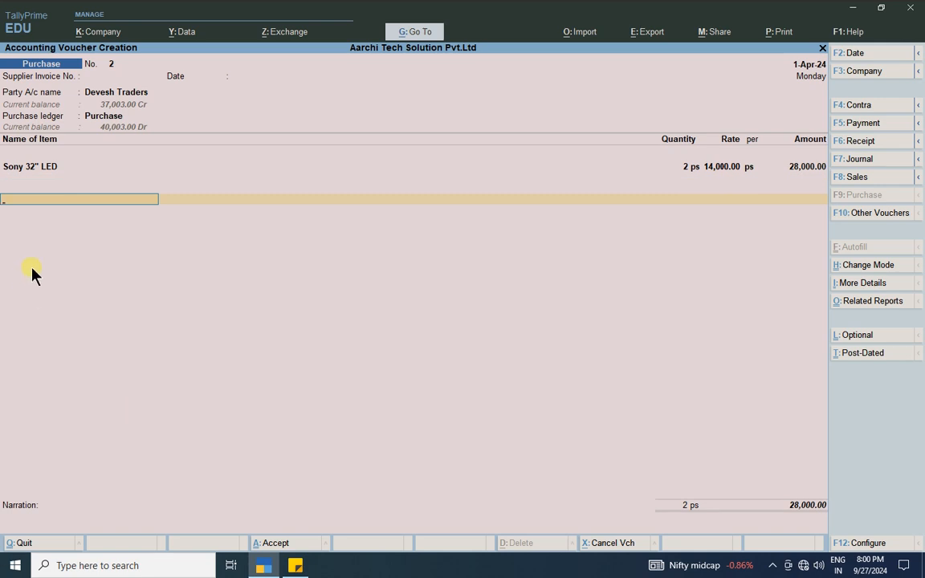
{"action": "key", "text": "Return"}
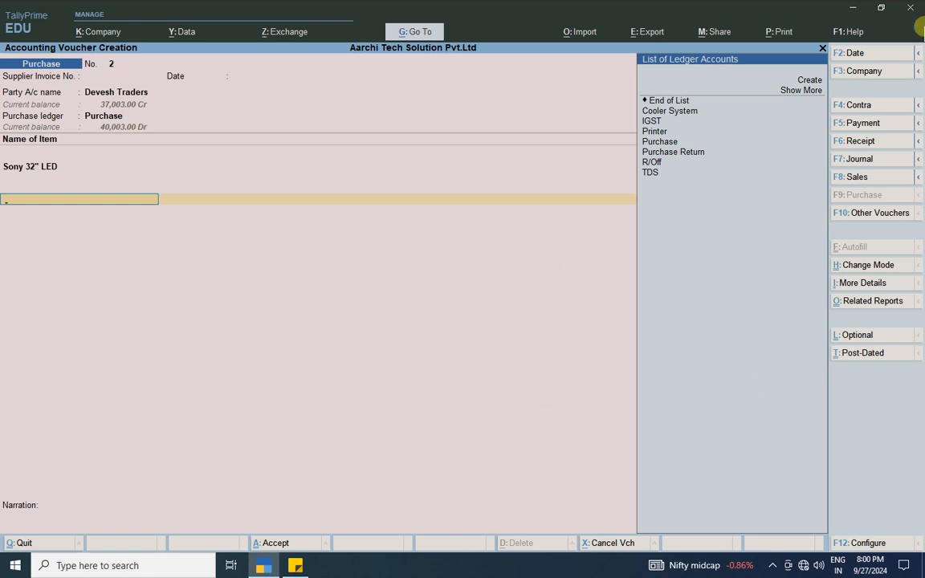
{"action": "left_click", "coordinate": [806, 81]}
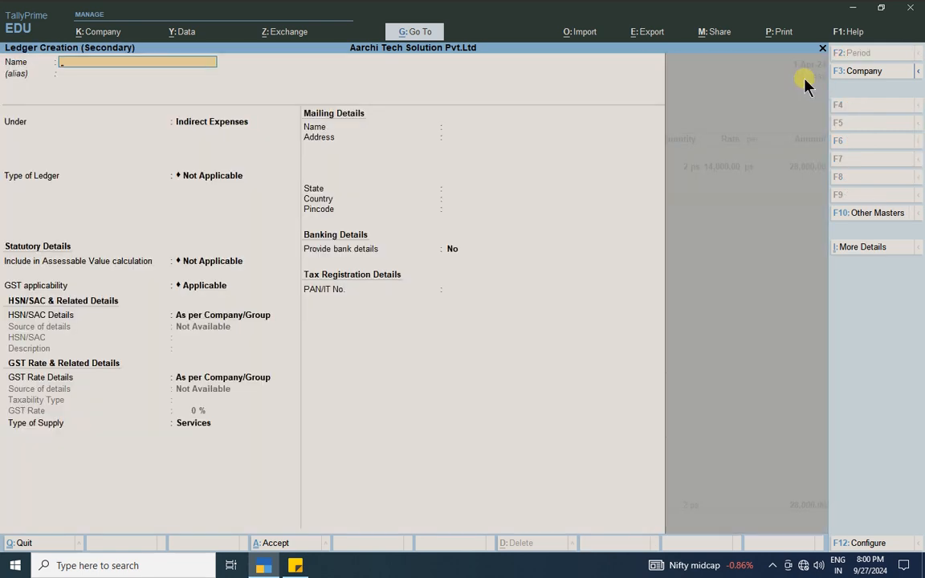
{"action": "type", "text": "Discount"}
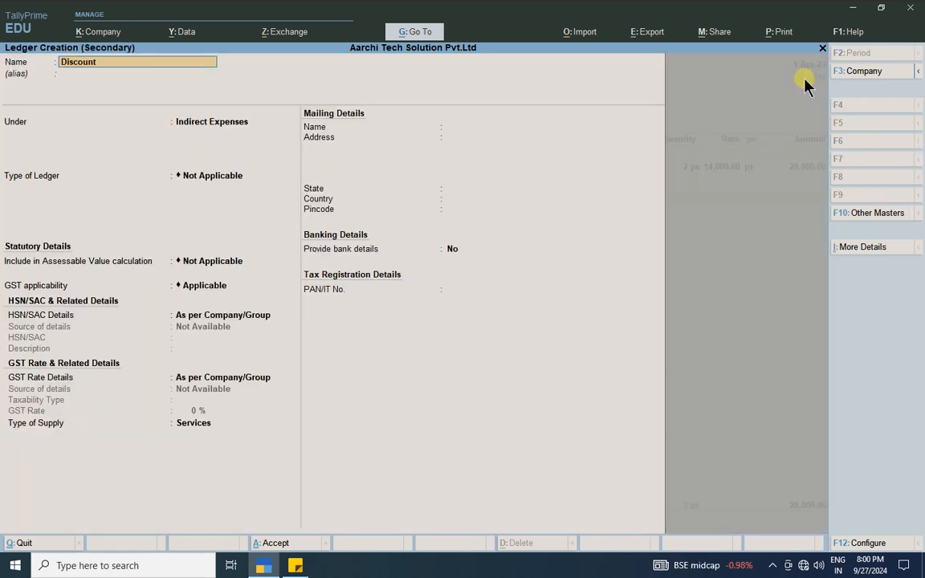
{"action": "key", "text": "Return"}
{"action": "key", "text": "Return"}
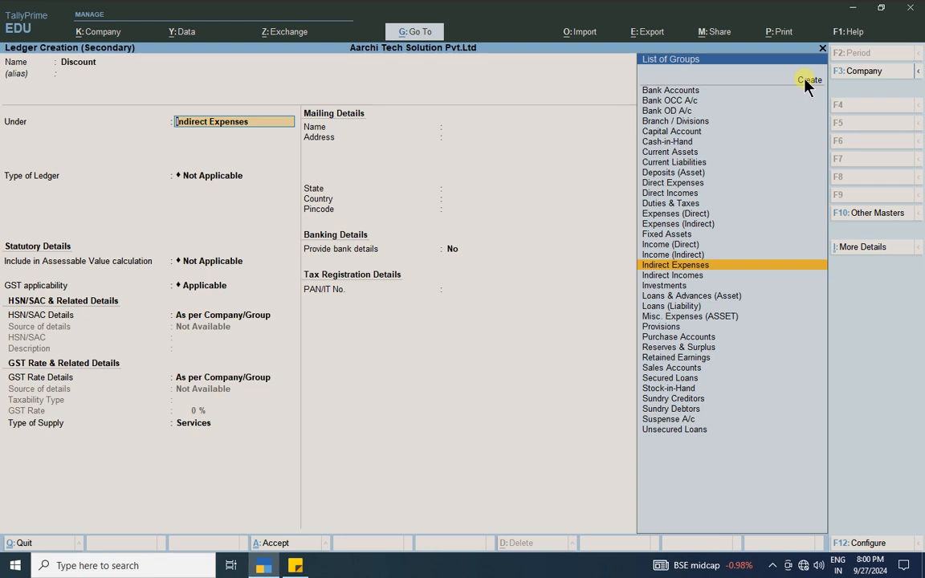
{"action": "key", "text": "Return"}
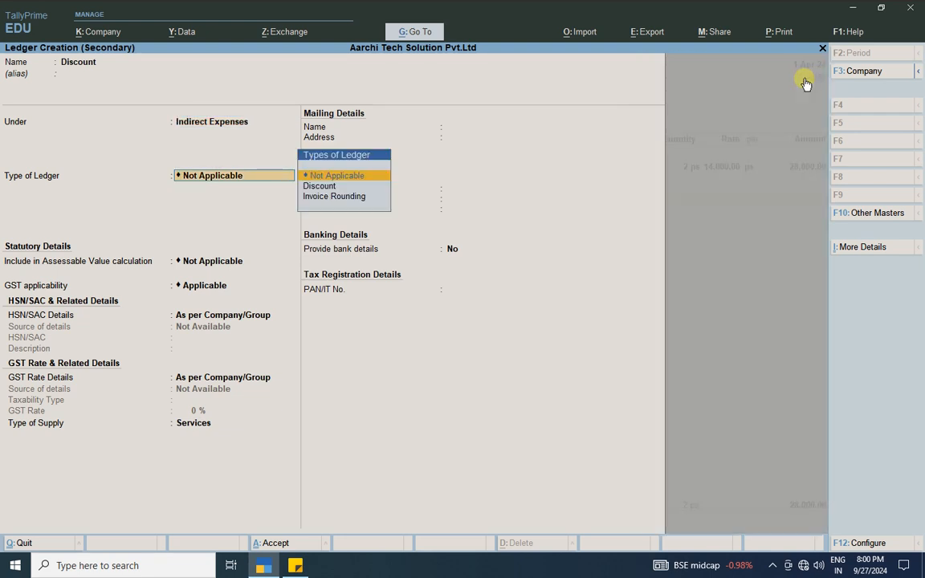
{"action": "key", "text": "Return"}
{"action": "key", "text": "Return"}
{"action": "key", "text": "ctrl"}
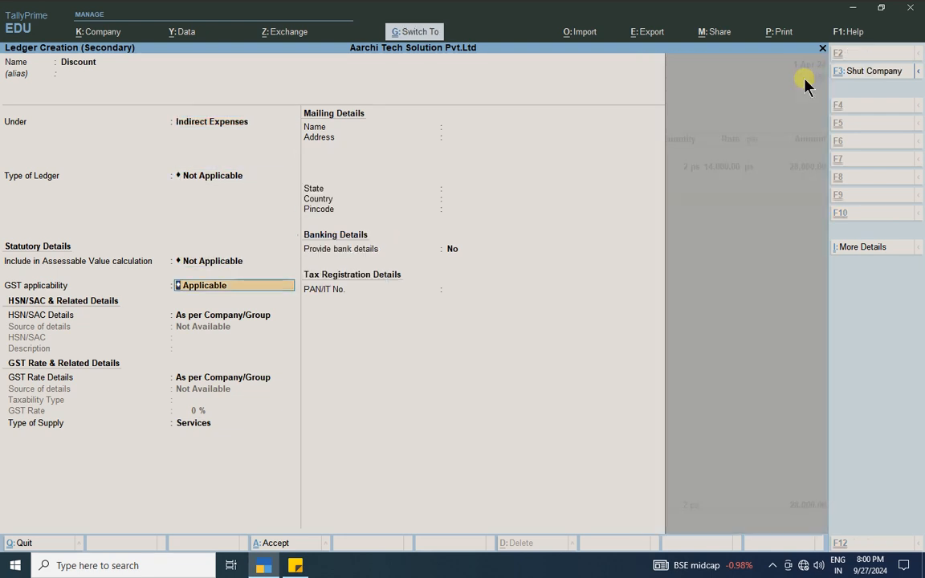
{"action": "key", "text": "ctrl+a"}
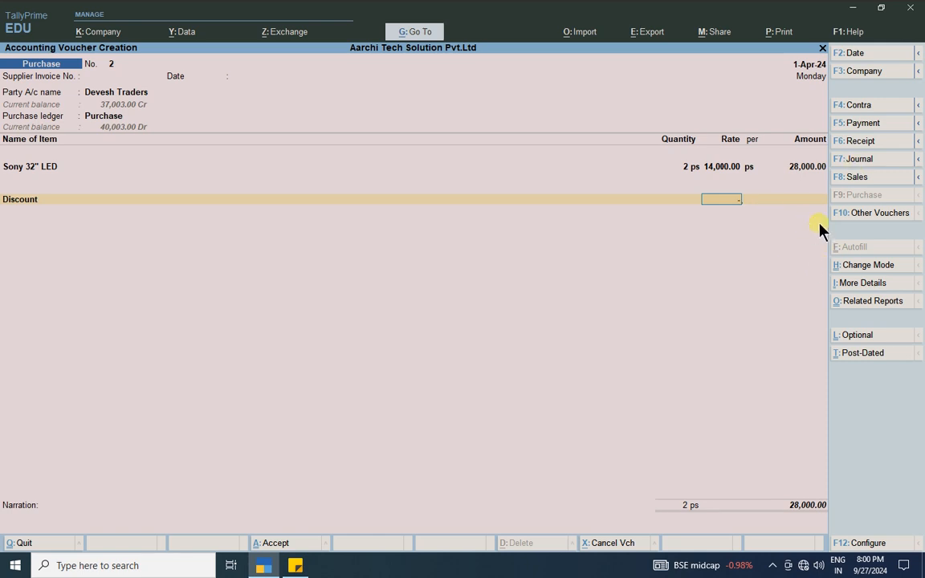
- Enter a rate of -5% on the purchase voucher's Discount line
{"action": "type", "text": "-5%"}
{"action": "key", "text": "Return"}
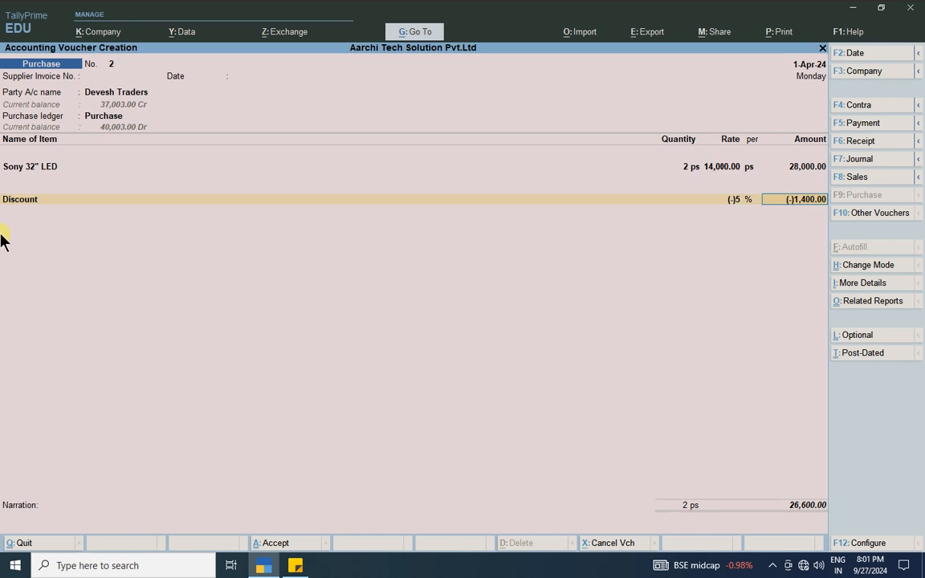
- Remove the Discount ledger line from the purchase voucher by replacing it with End of List, and go back to the Sony 32" LED line
{"action": "key", "text": "BackSpace"}
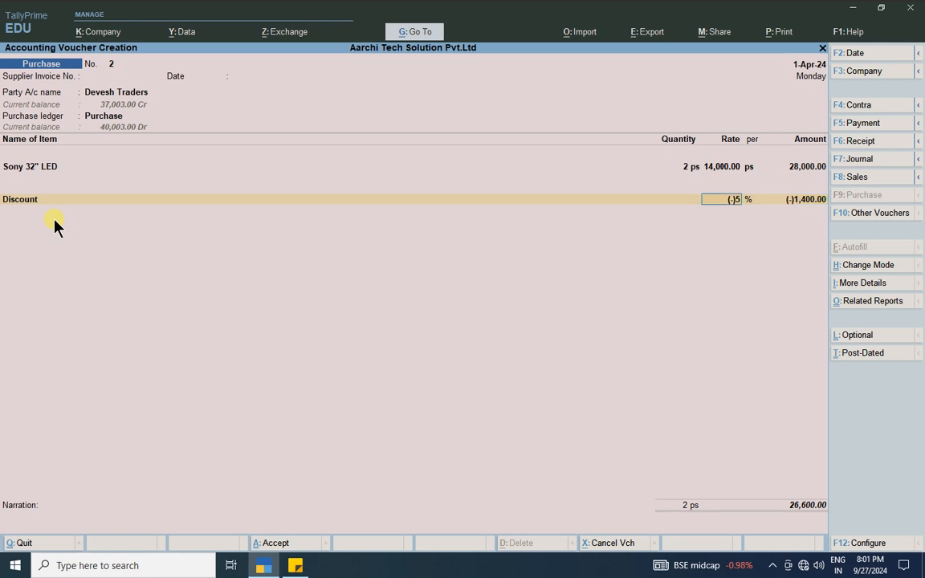
{"action": "key", "text": "BackSpace"}
{"action": "key", "text": "Up"}
{"action": "key", "text": "Up"}
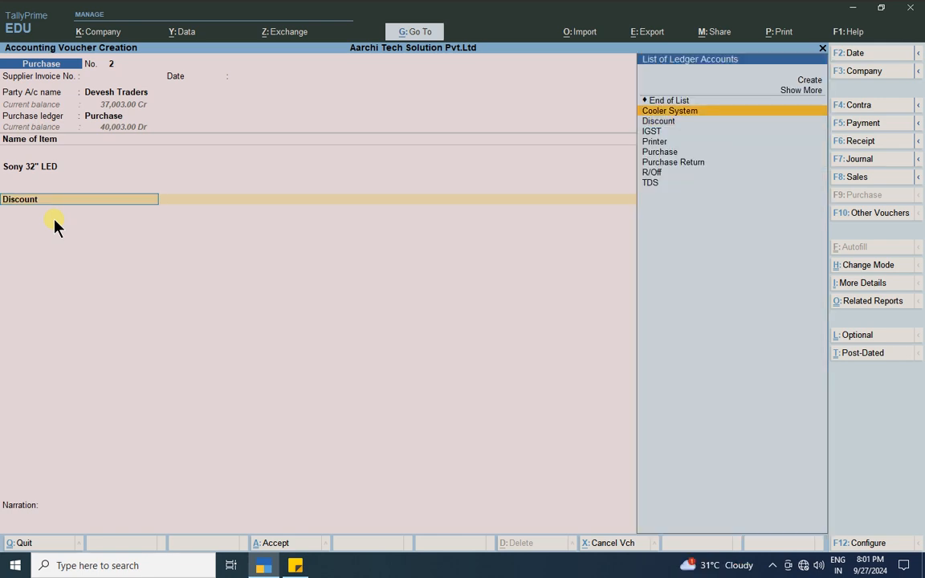
{"action": "key", "text": "Return"}
{"action": "key", "text": "BackSpace"}
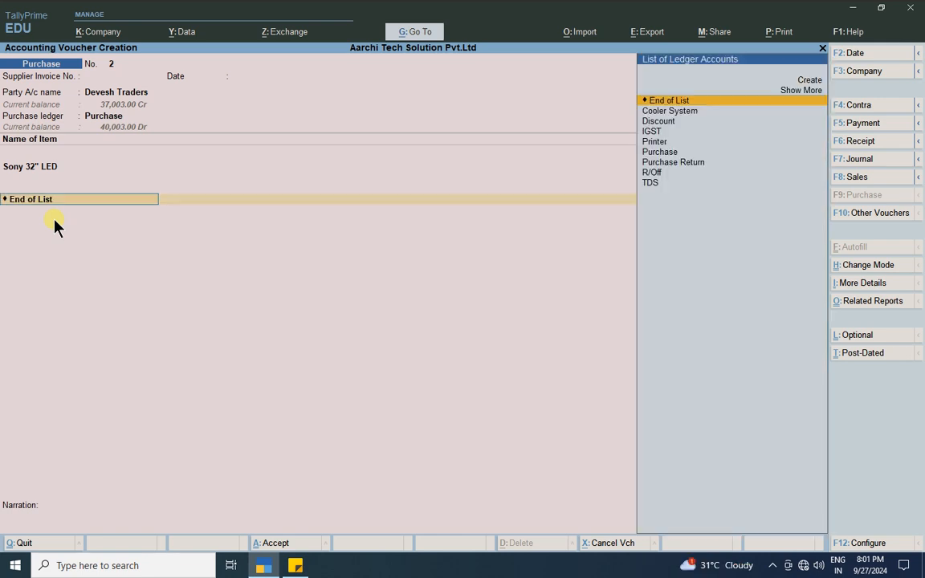
{"action": "key", "text": "BackSpace"}
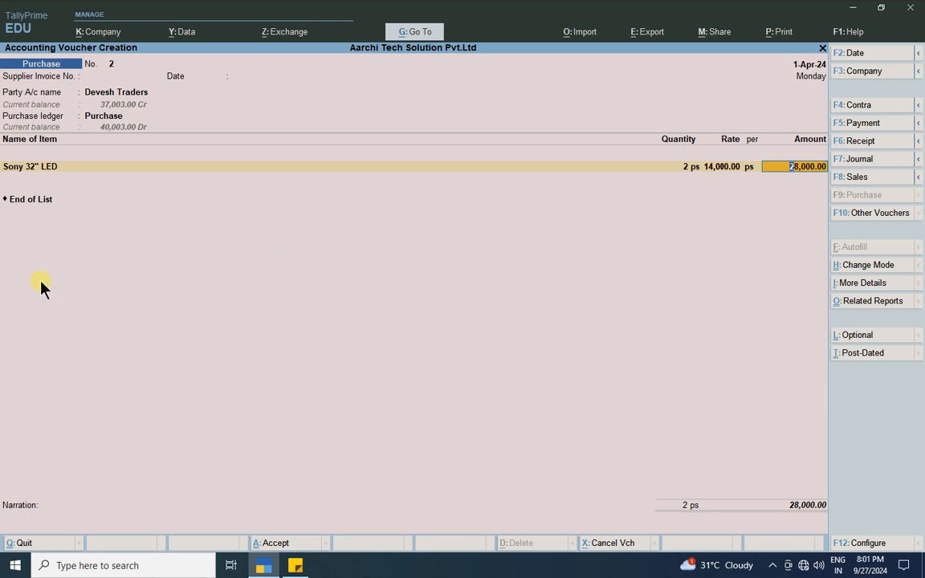
- Enable the discount column in invoices in the company features and save the setting
{"action": "key", "text": "F11"}
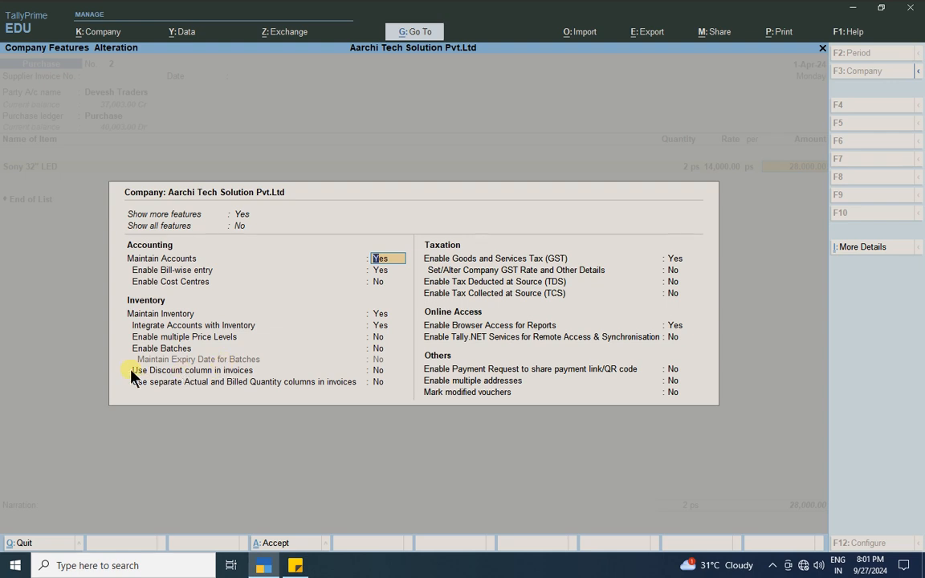
{"action": "left_click", "coordinate": [378, 371]}
{"action": "type", "text": "y"}
{"action": "key", "text": "ctrl+a"}
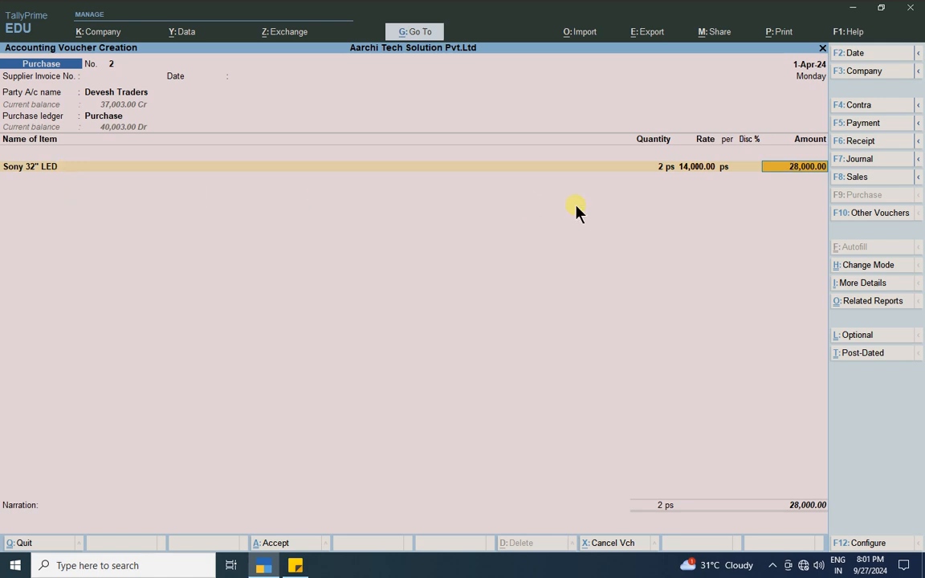
- Reopen the Sony 32" LED allocation, set its discount to 5%, and accept the item line
{"action": "key", "text": "BackSpace"}
{"action": "key", "text": "Return"}
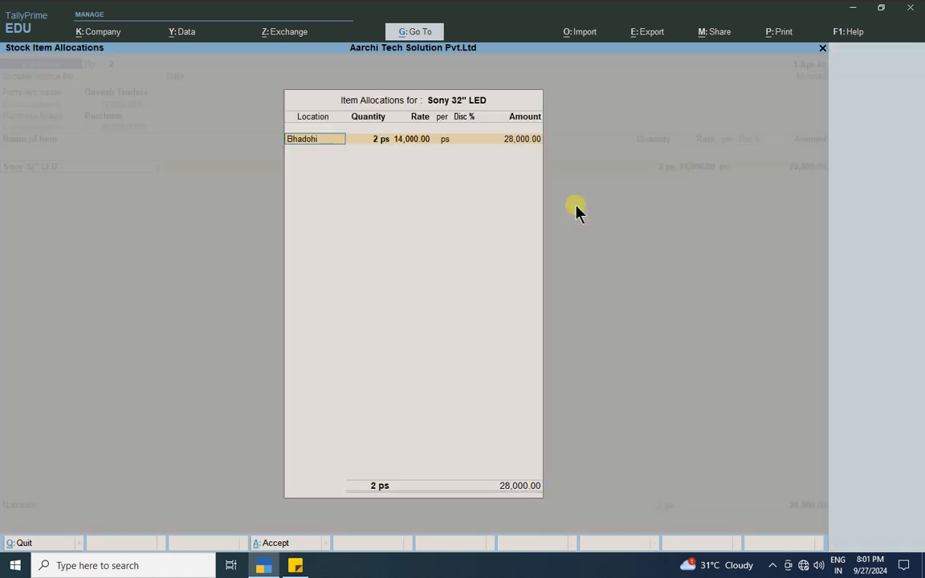
{"action": "key", "text": "Return"}
{"action": "key", "text": "Return"}
{"action": "key", "text": "Return"}
{"action": "key", "text": "Return"}
{"action": "type", "text": "5"}
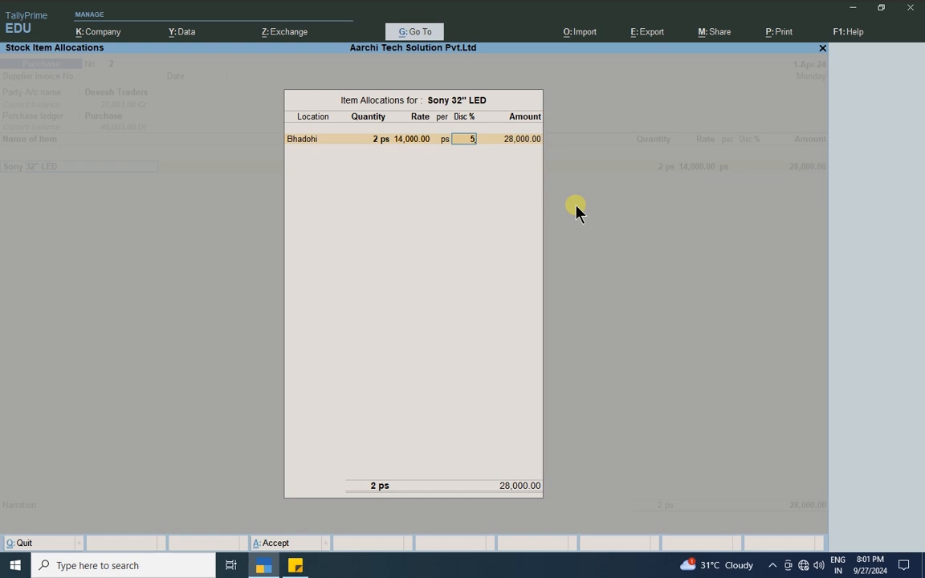
{"action": "key", "text": "Return"}
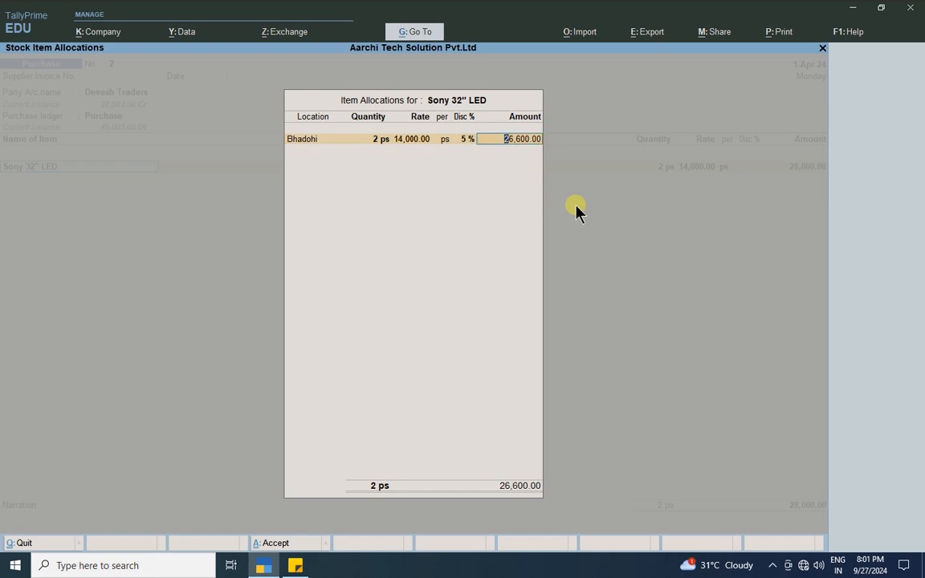
{"action": "key", "text": "Return"}
{"action": "key", "text": "Return"}
{"action": "key", "text": "Return"}
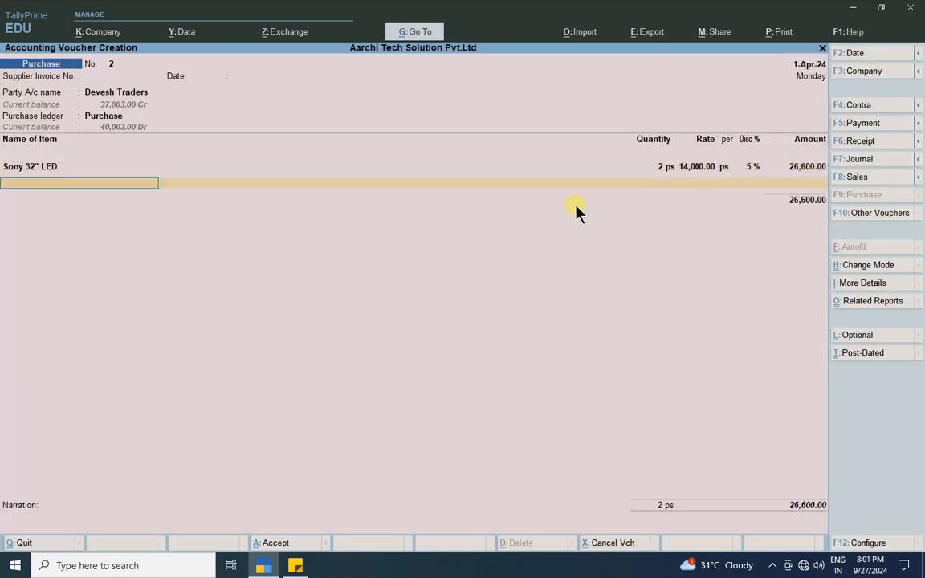
- Add the stock item Win 10 to the purchase voucher, allocated to the Bhadohi location with a quantity of 2 ps
{"action": "key", "text": "Down"}
{"action": "key", "text": "Down"}
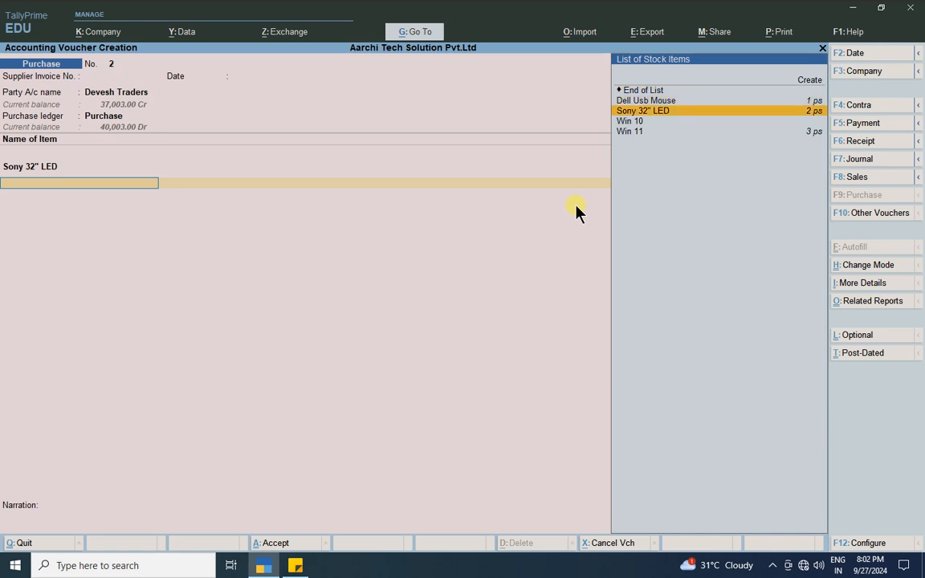
{"action": "key", "text": "Down"}
{"action": "key", "text": "Return"}
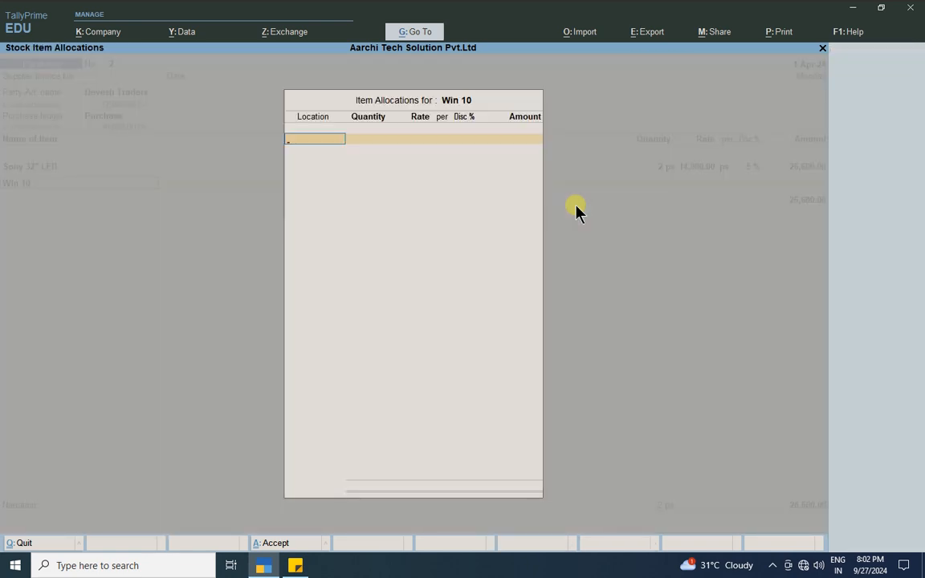
{"action": "key", "text": "Return"}
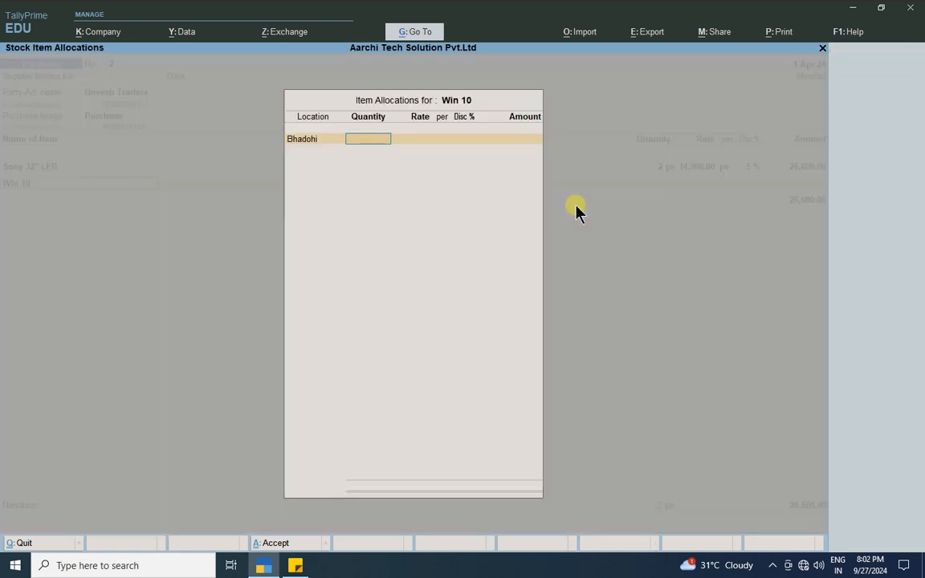
{"action": "type", "text": "2"}
{"action": "key", "text": "Return"}
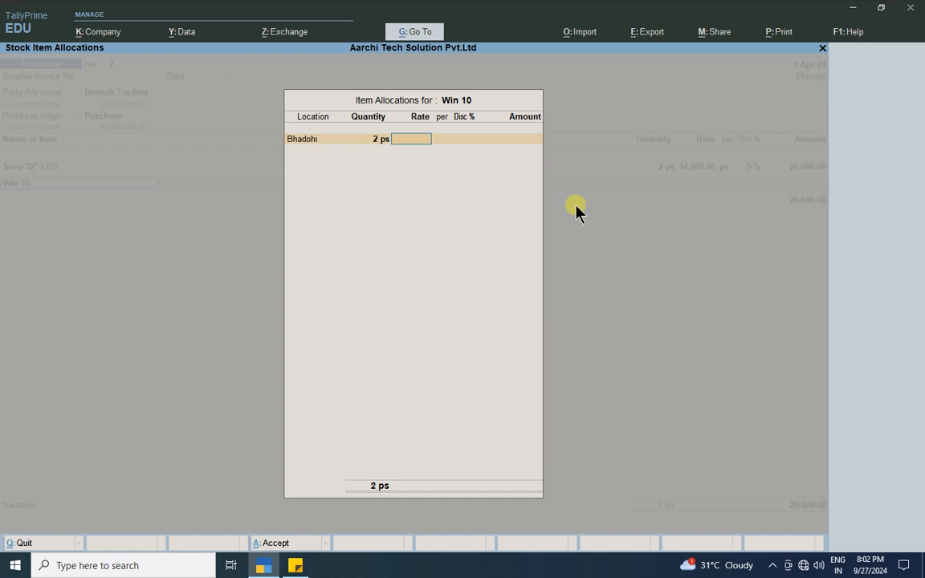
- Set the Win 10 rate to 1,500 per ps, leave its discount blank, and accept the item line
{"action": "type", "text": "1500"}
{"action": "key", "text": "Return"}
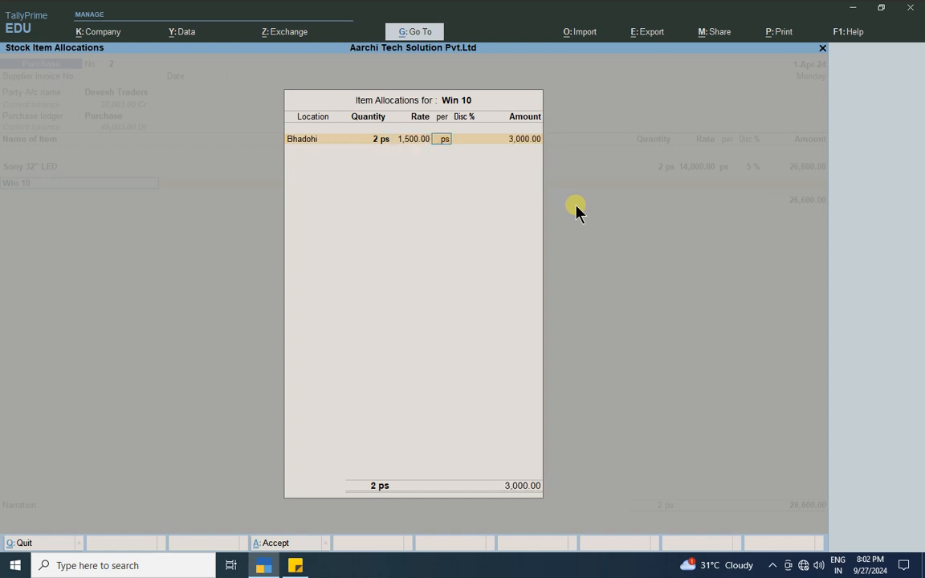
{"action": "key", "text": "Return"}
{"action": "key", "text": "Return"}
{"action": "key", "text": "Return"}
{"action": "key", "text": "Return"}
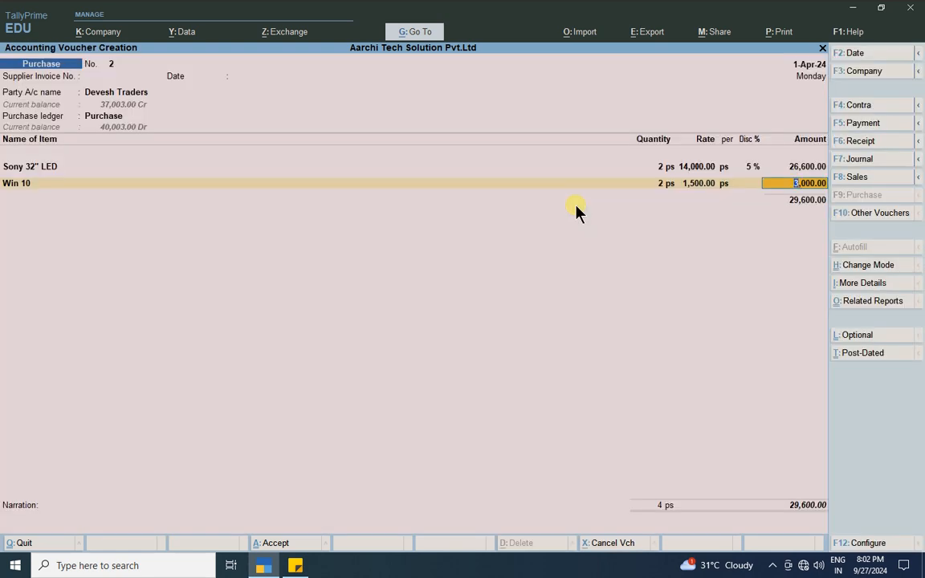
{"action": "key", "text": "Return"}
- Add Dell Usb Mouse from the Bhadohi location with a quantity of 15 ps, a rate of 450.30 and a 15% discount
{"action": "key", "text": "Down"}
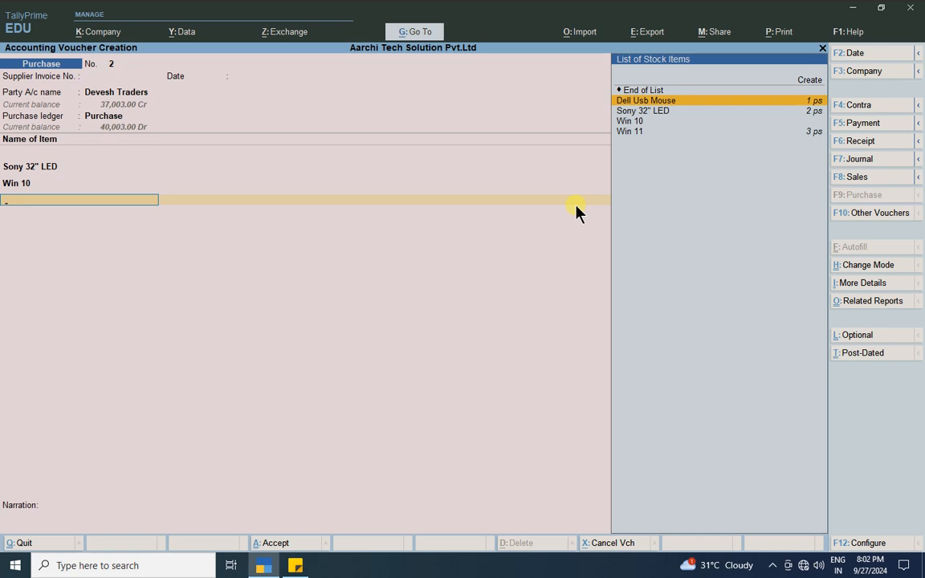
{"action": "key", "text": "Return"}
{"action": "key", "text": "Return"}
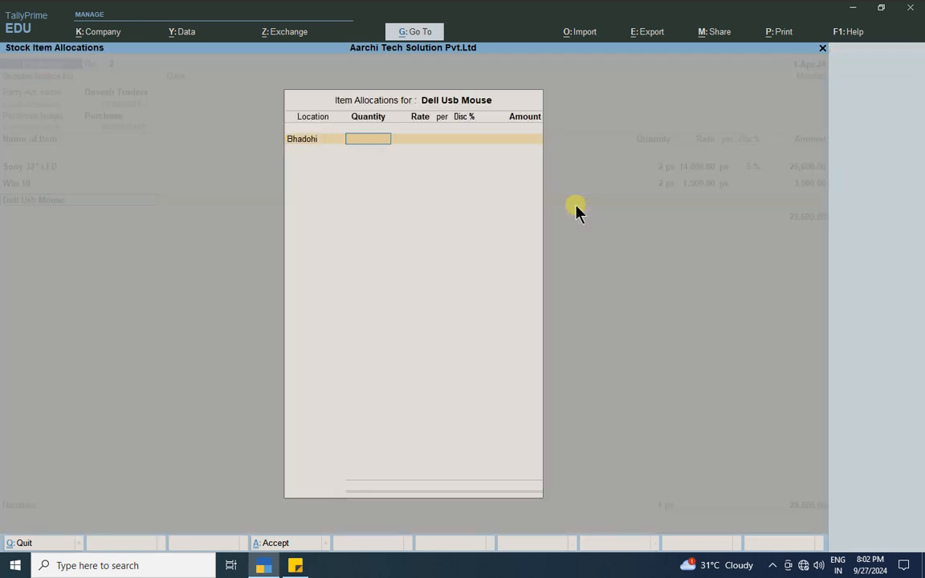
{"action": "type", "text": "15"}
{"action": "key", "text": "Return"}
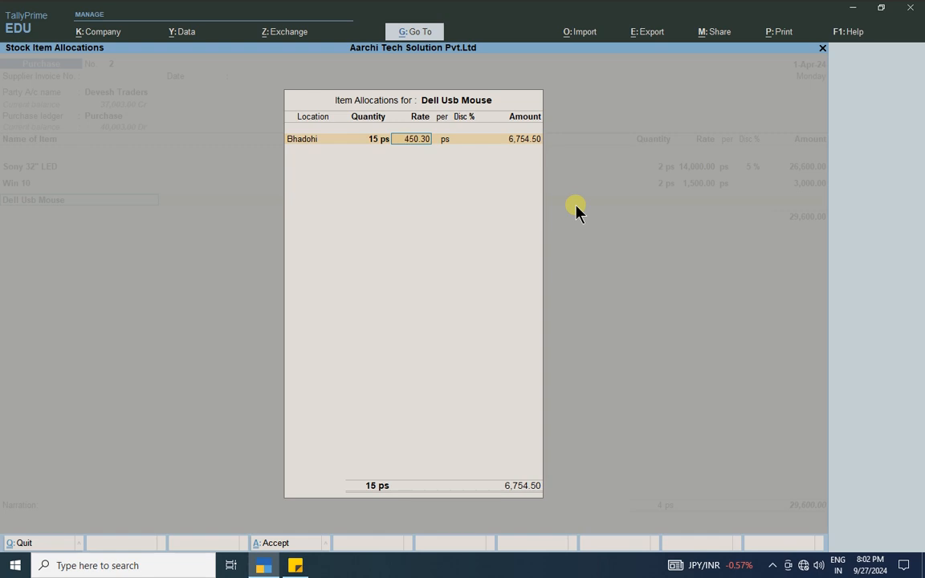
{"action": "key", "text": "Return"}
{"action": "key", "text": "Return"}
{"action": "type", "text": "15"}
{"action": "key", "text": "Return"}
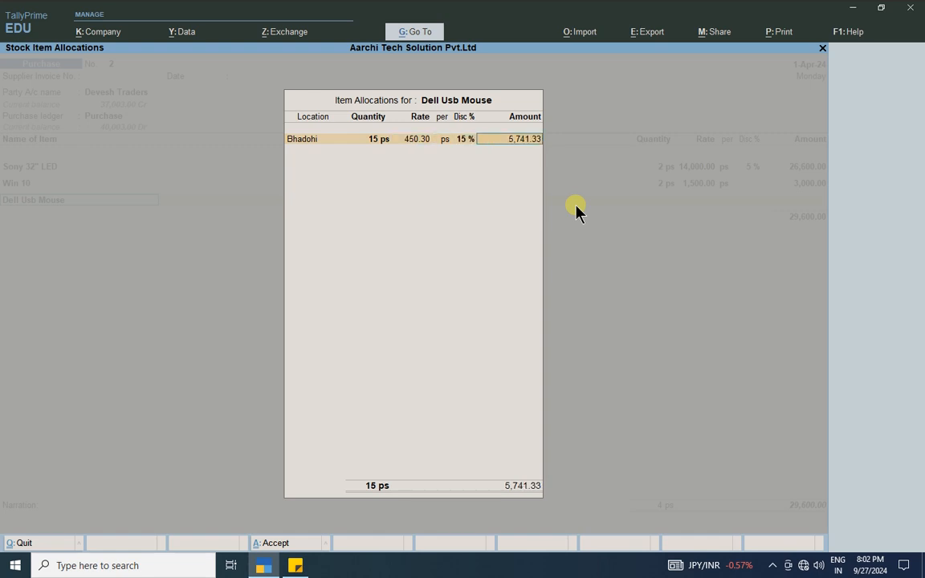
{"action": "key", "text": "Return"}
{"action": "key", "text": "Return"}
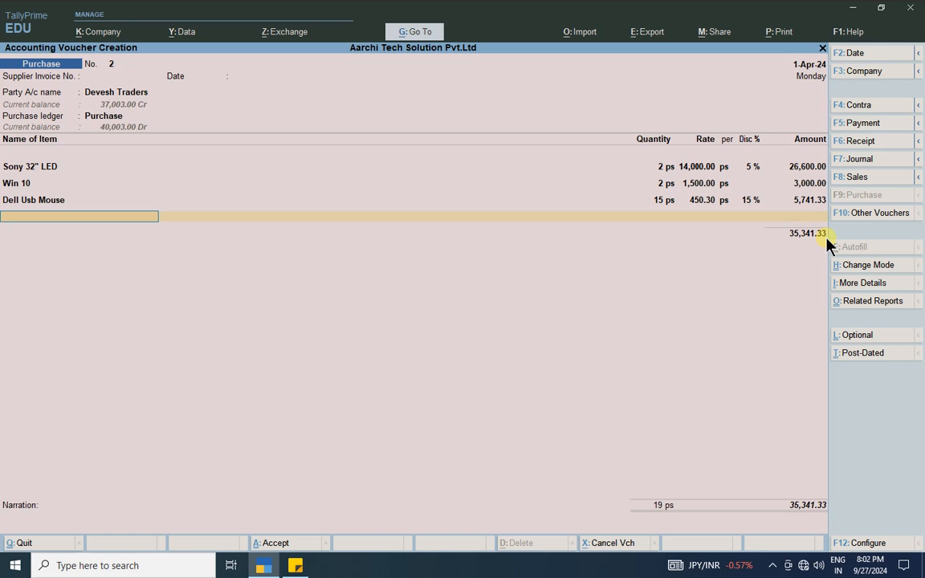
- End the item list and add the R/Off ledger with its automatic rounding amount to the purchase voucher
{"action": "key", "text": "Return"}
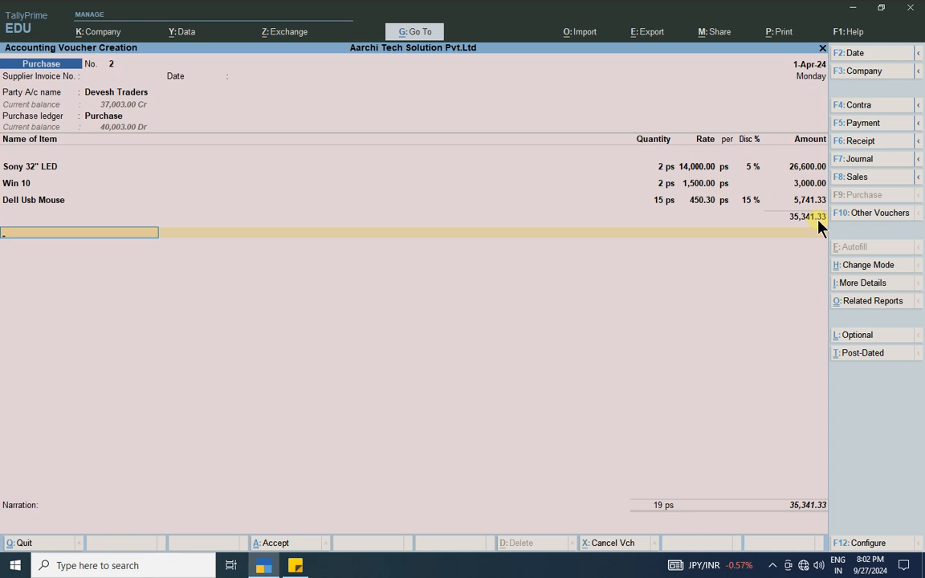
{"action": "key", "text": "space"}
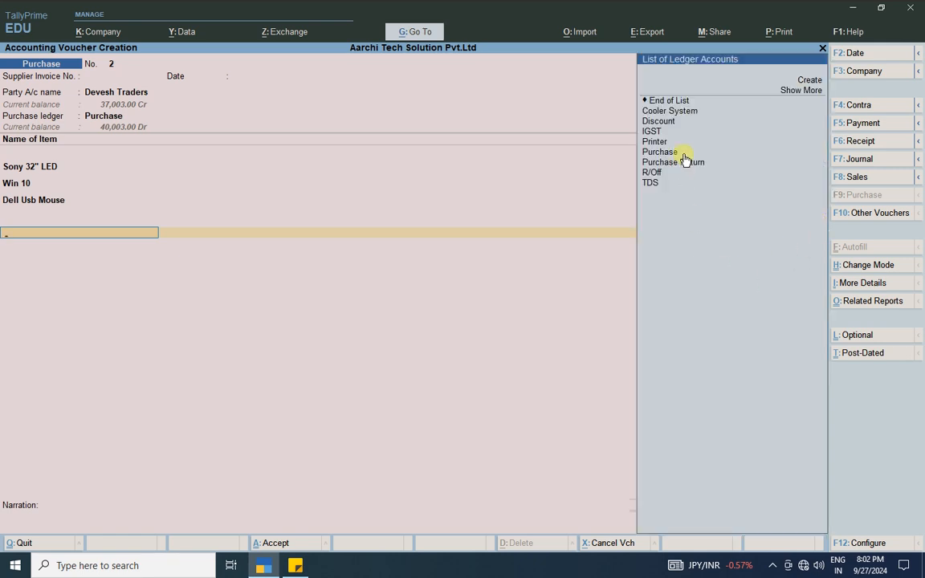
{"action": "left_click", "coordinate": [657, 172]}
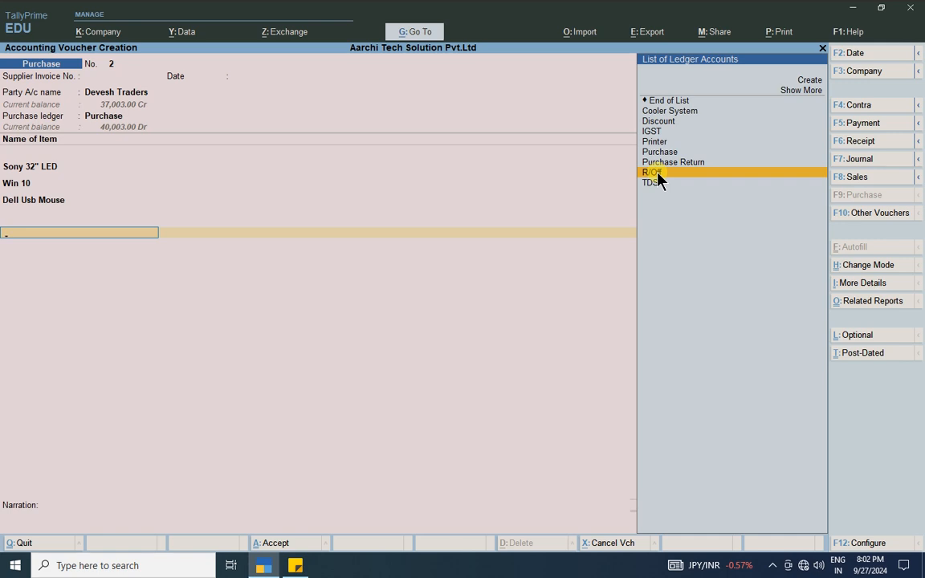
{"action": "left_click", "coordinate": [657, 175]}
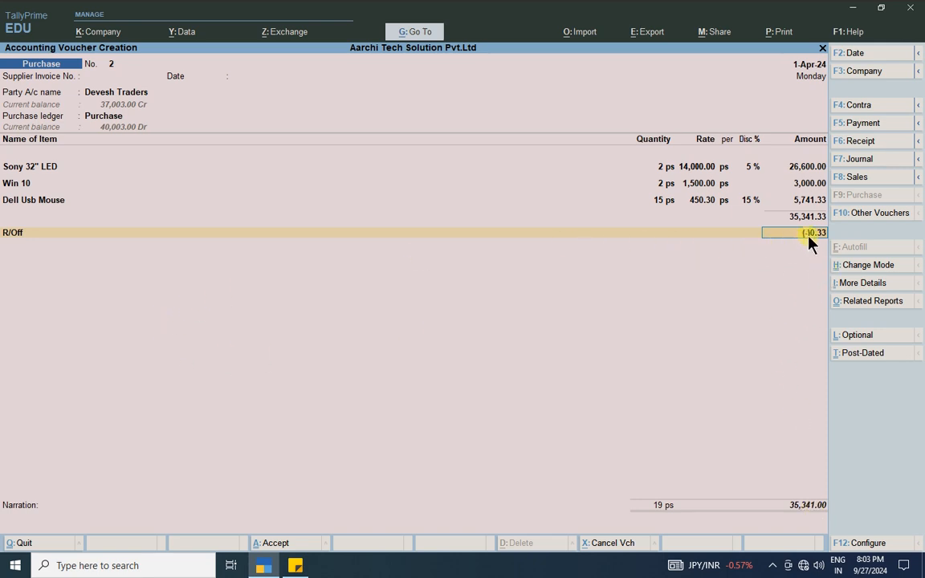
{"action": "key", "text": "Return"}
{"action": "key", "text": "Return"}
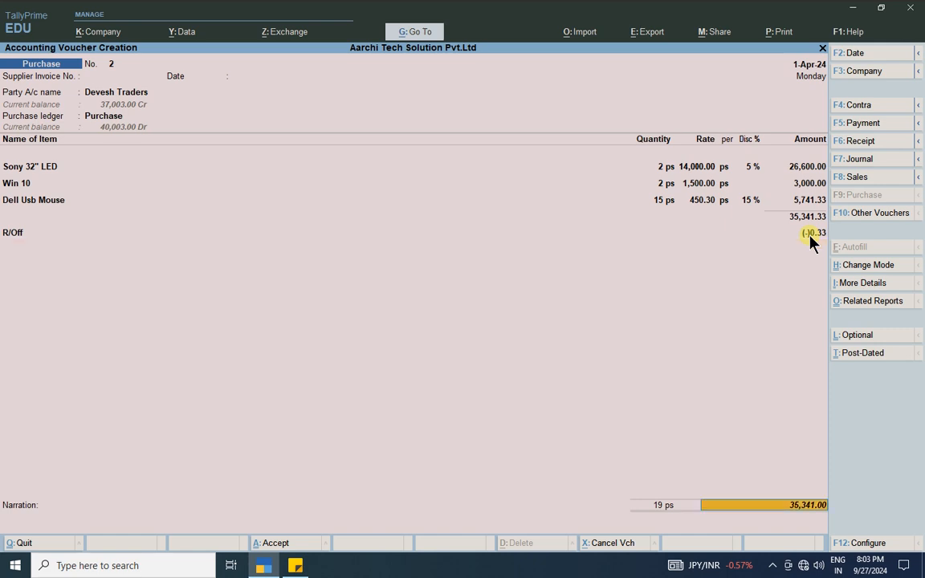
- Record the Devesh Traders bill as New Ref 2 for the full amount and save the purchase voucher
{"action": "key", "text": "Return"}
{"action": "key", "text": "Return"}
{"action": "key", "text": "Return"}
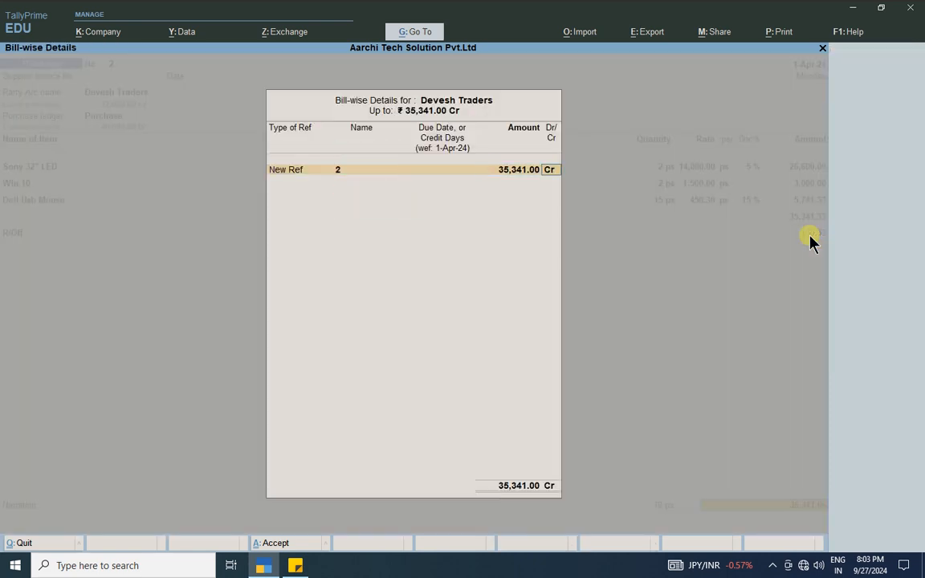
{"action": "key", "text": "Return"}
{"action": "key", "text": "Return"}
{"action": "key", "text": "Return"}
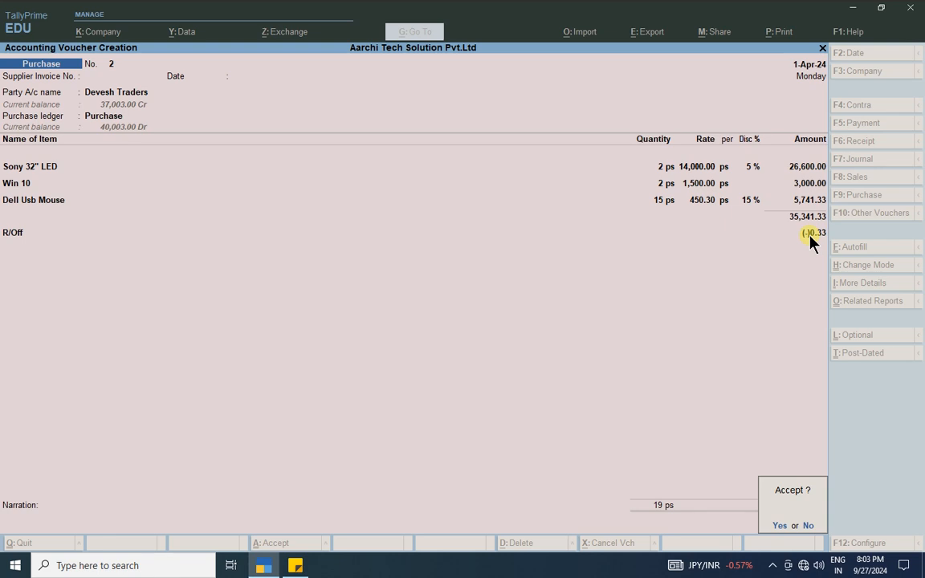
{"action": "key", "text": "Return"}
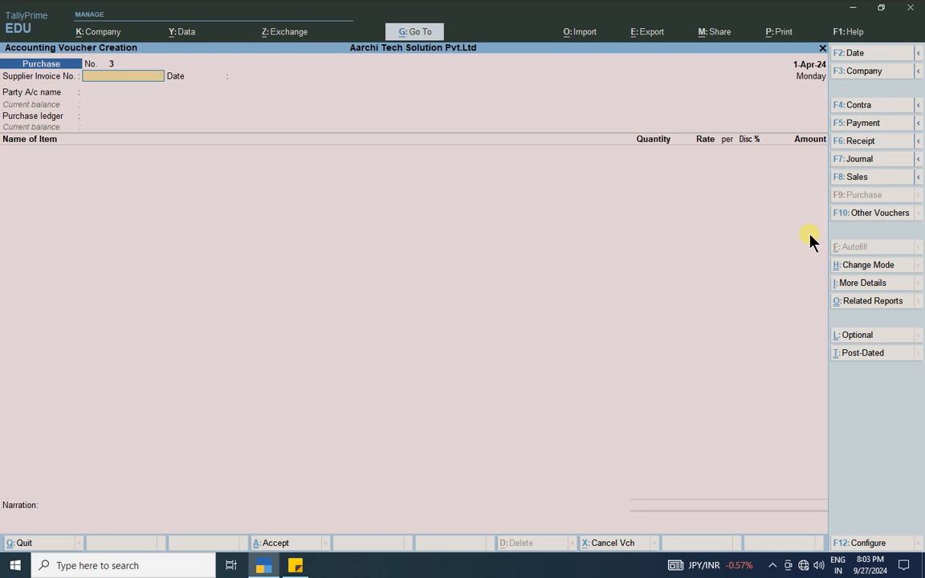
{"action": "key", "text": "ctrl"}
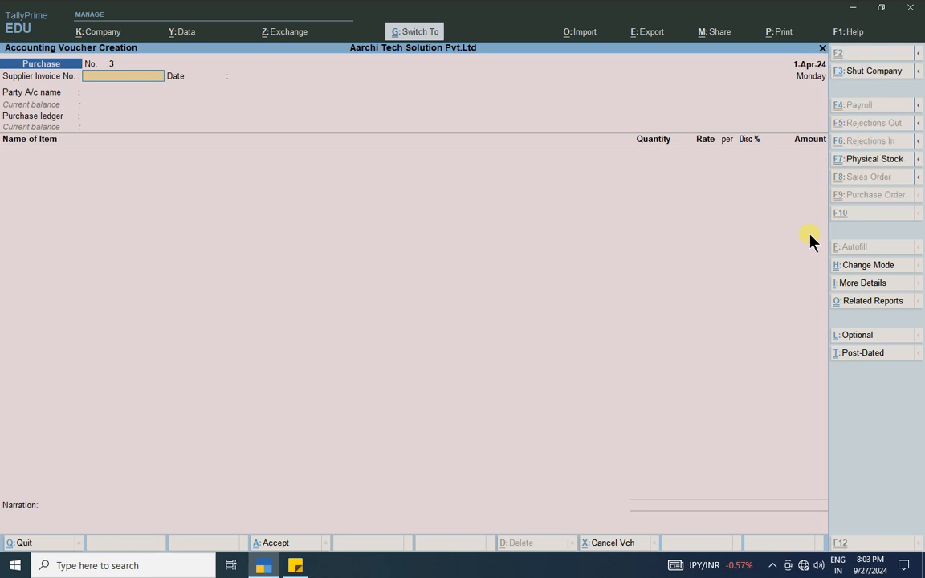